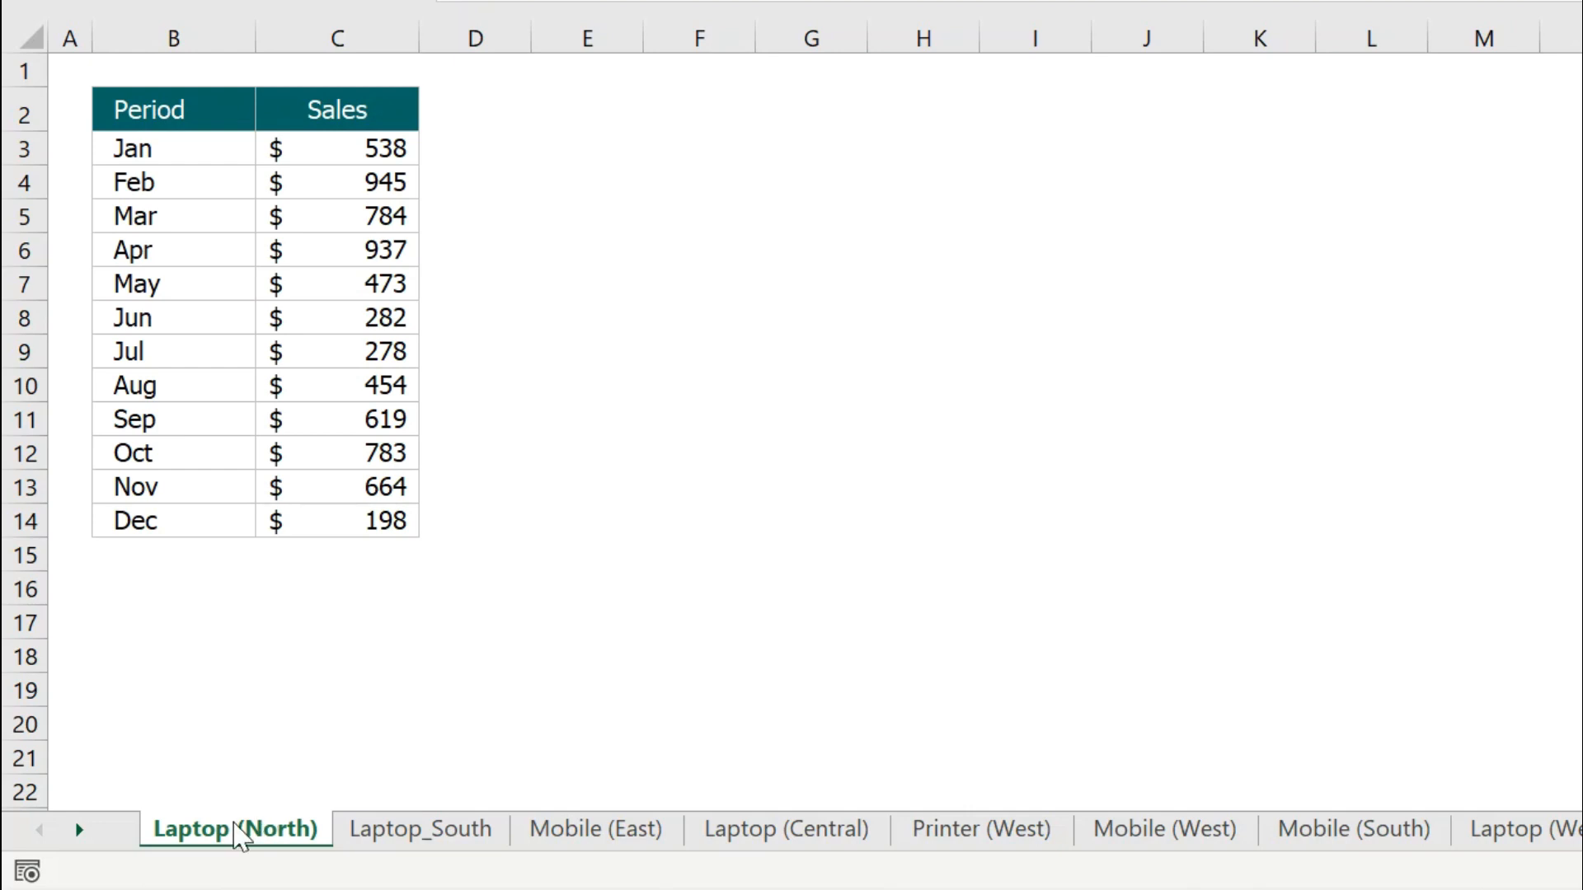
Examine the monthly sales tables on the product and region sheets from Laptop (North) through Mobile (South).
left_click(235, 832)
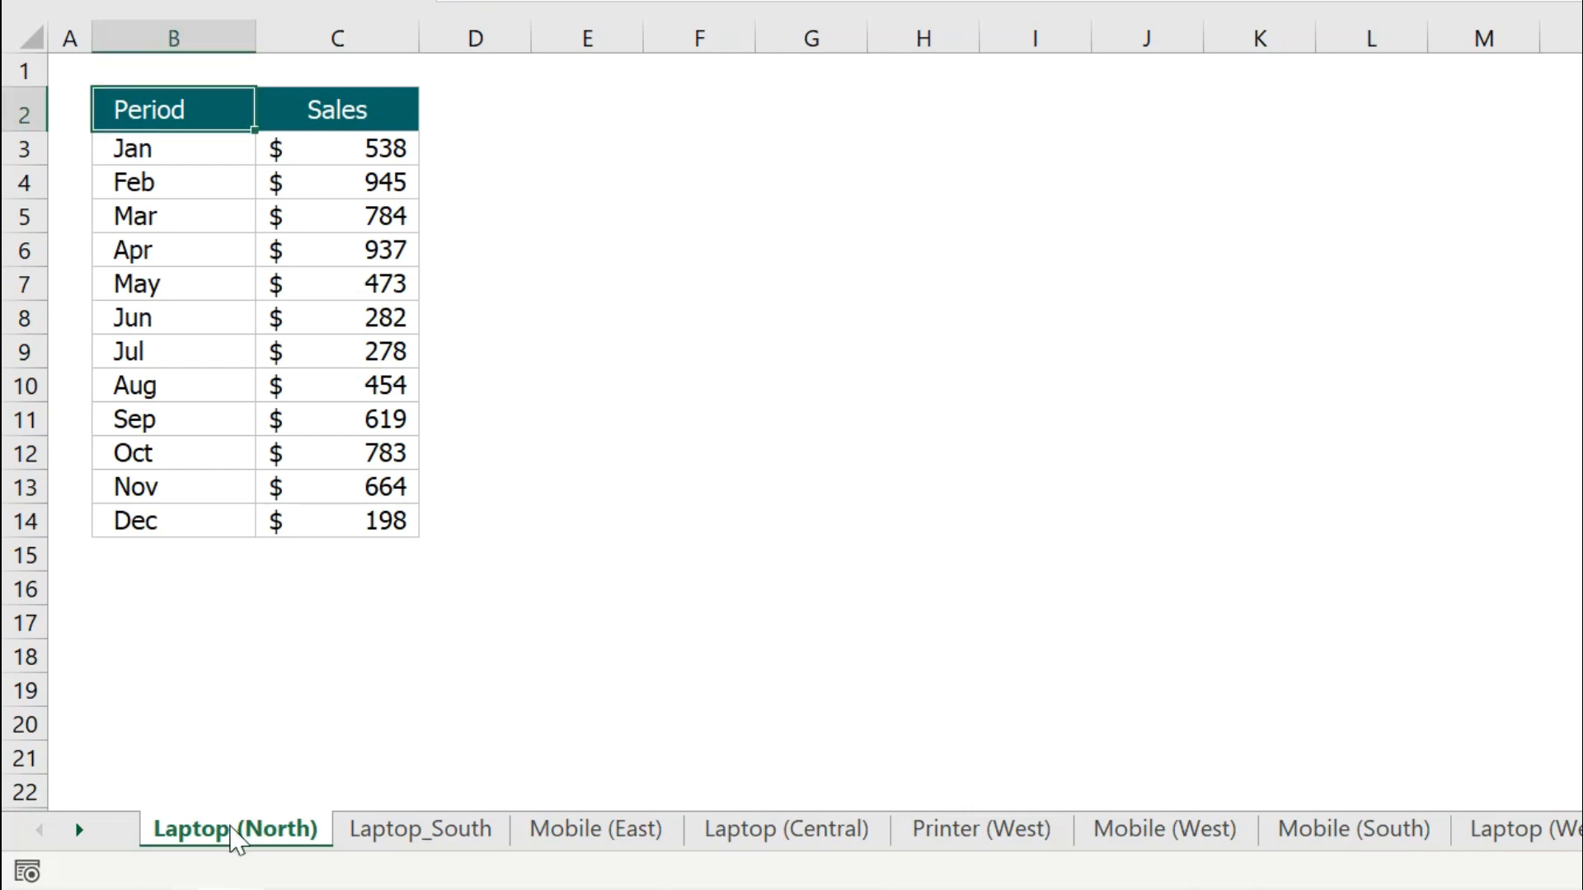
left_click(412, 829)
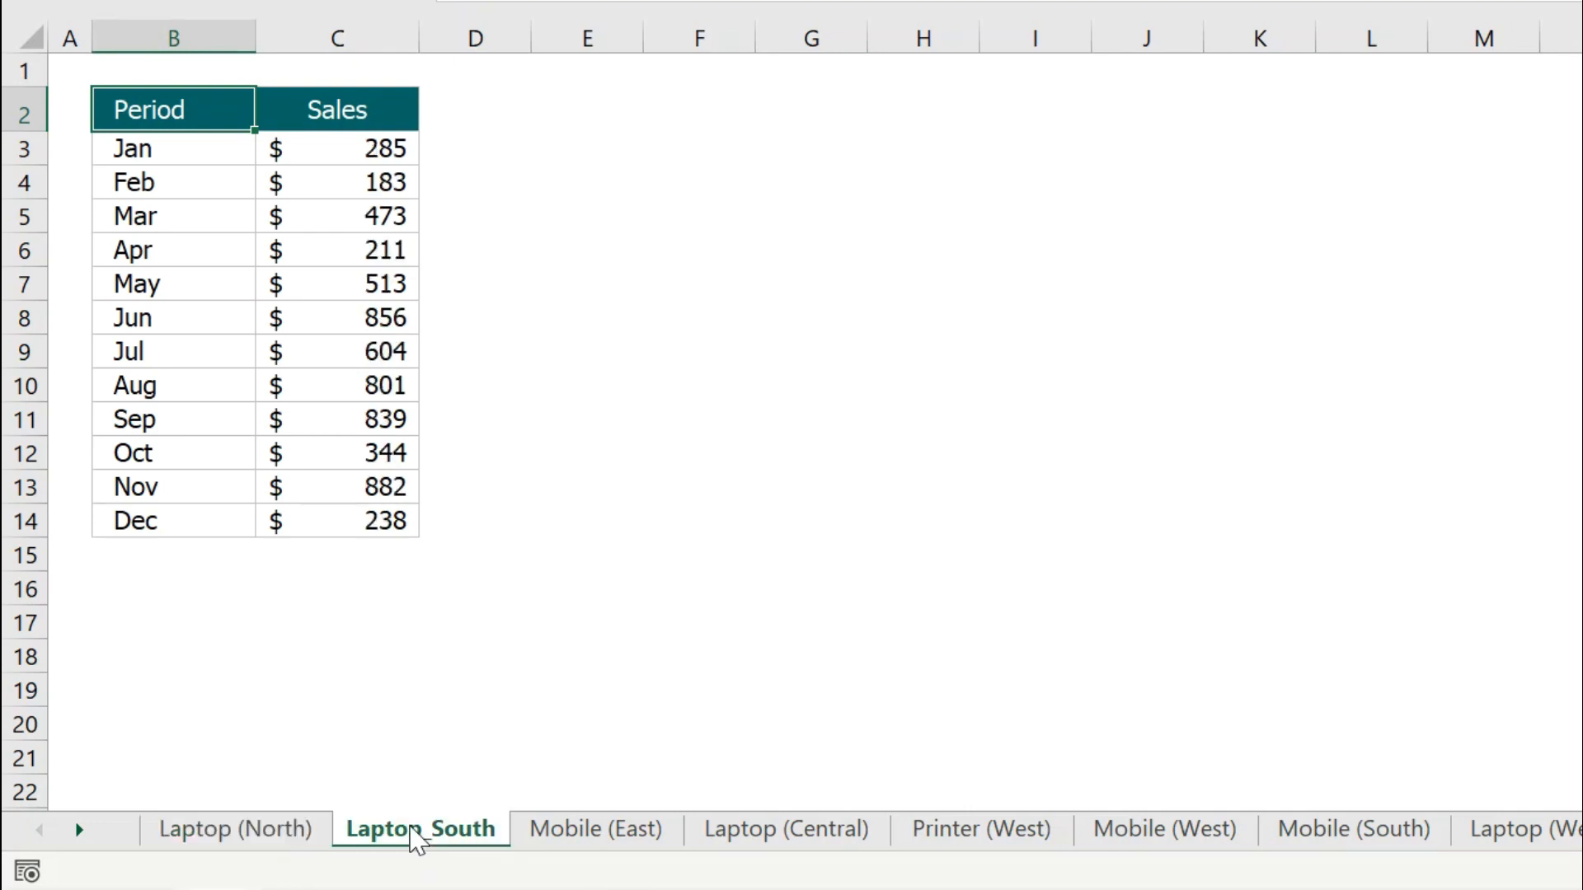
left_click(615, 831)
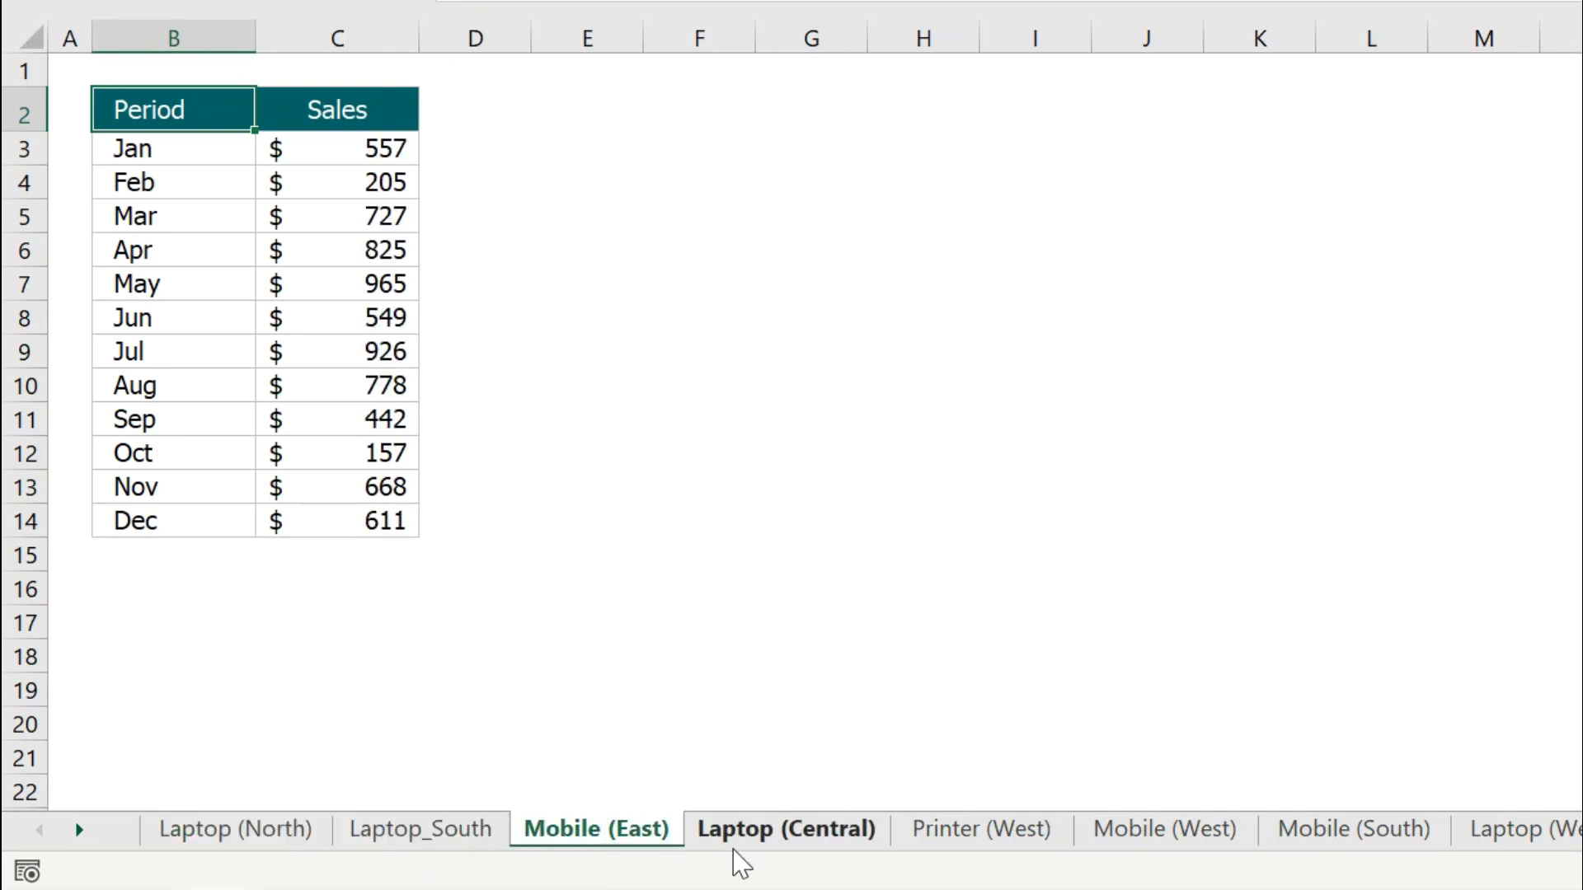
left_click(787, 841)
left_click(913, 841)
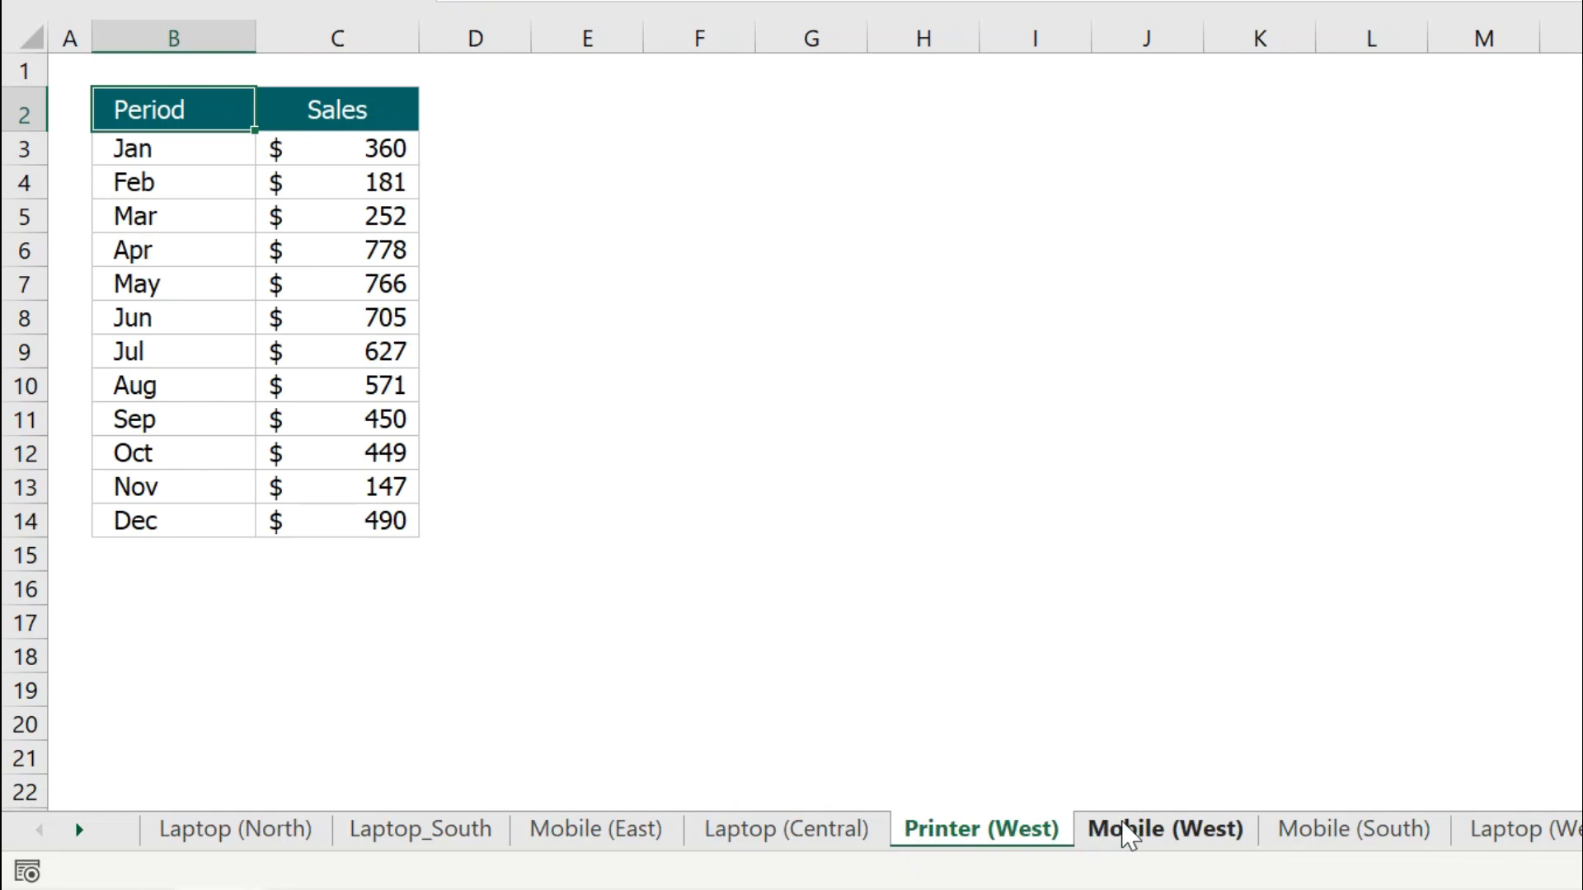
left_click(1150, 834)
left_click(1392, 845)
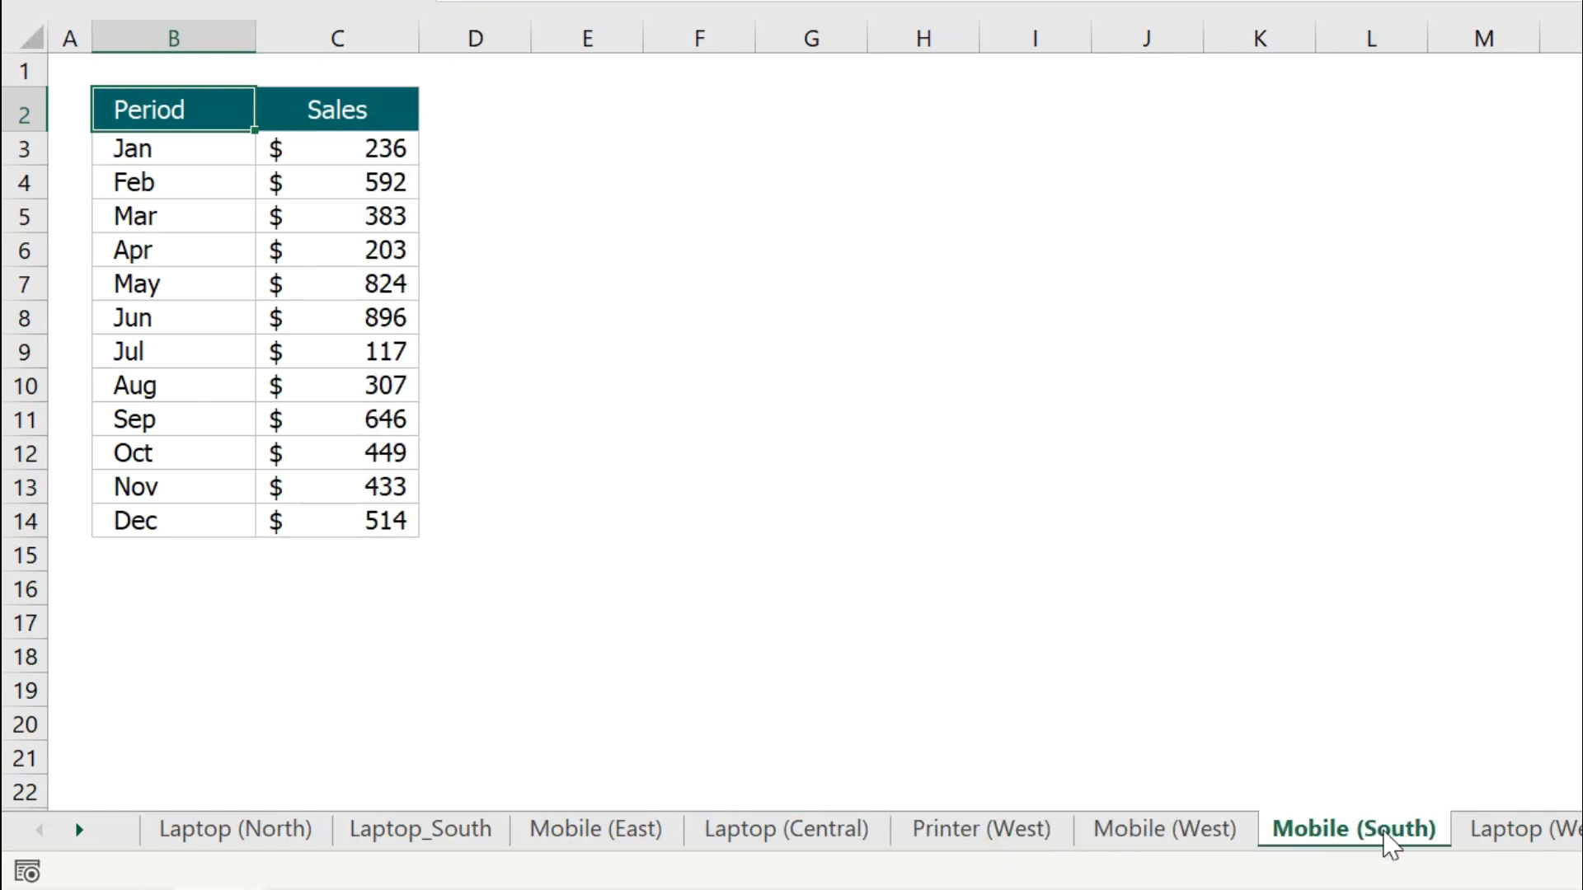
left_click(78, 829)
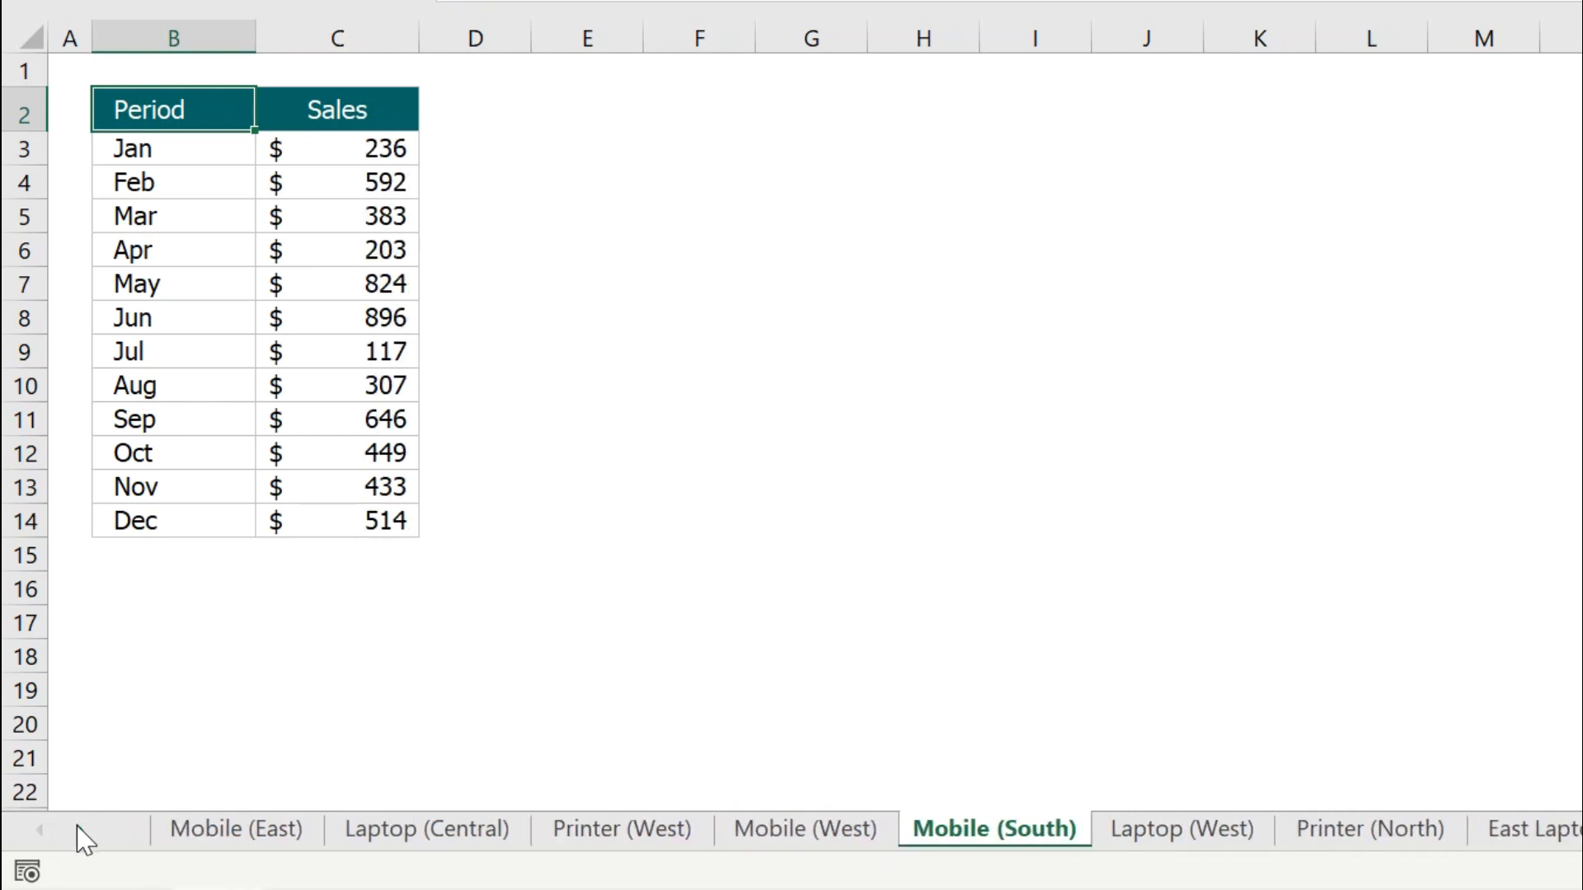
left_click(78, 830)
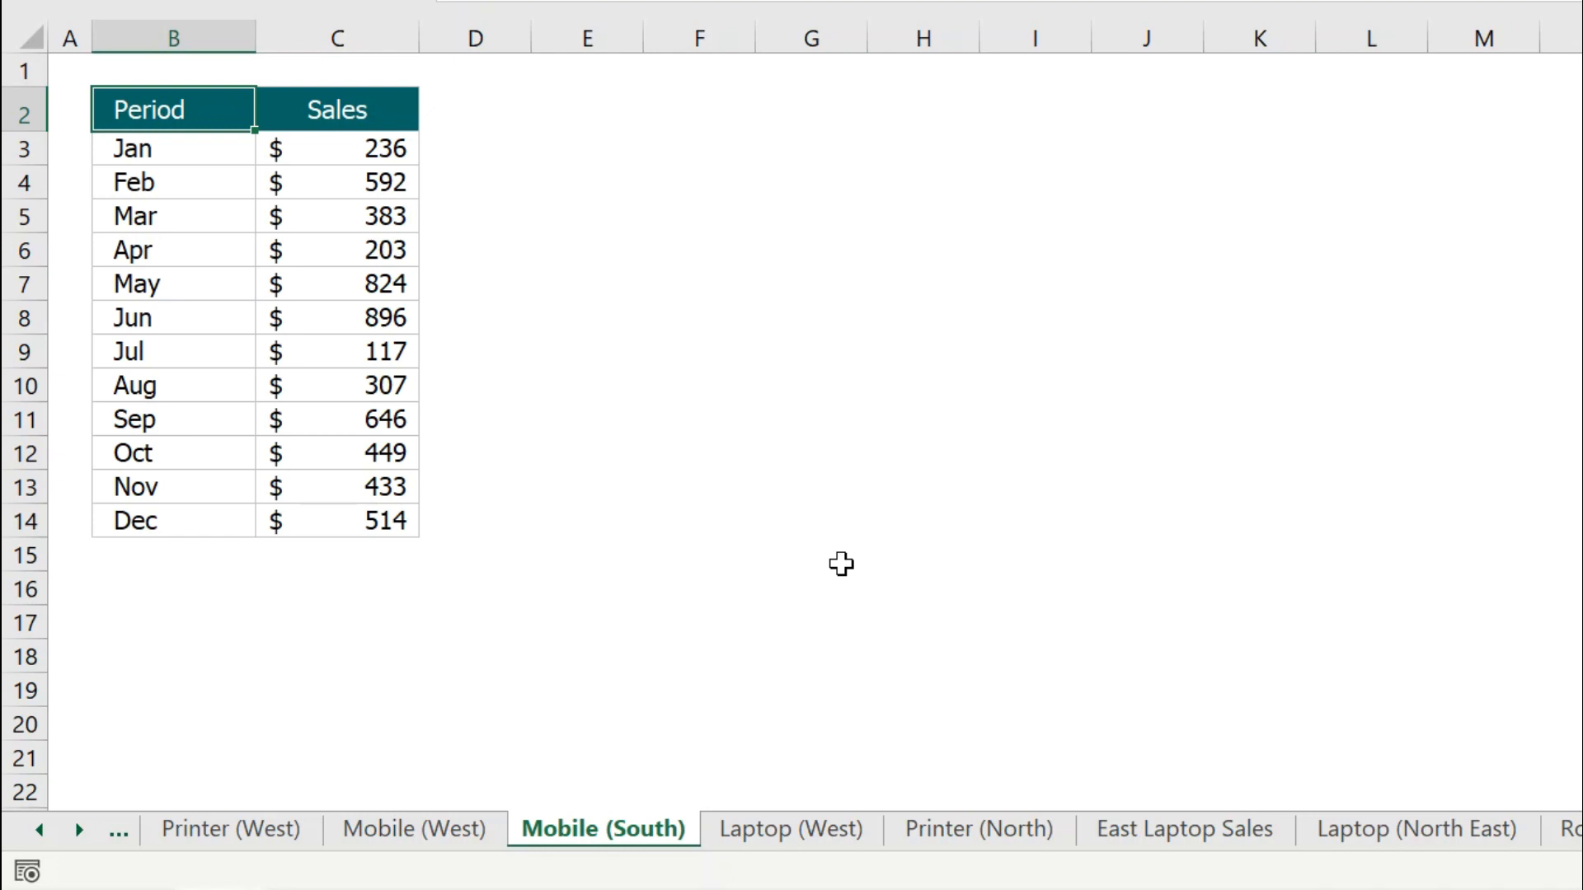
left_click(40, 829)
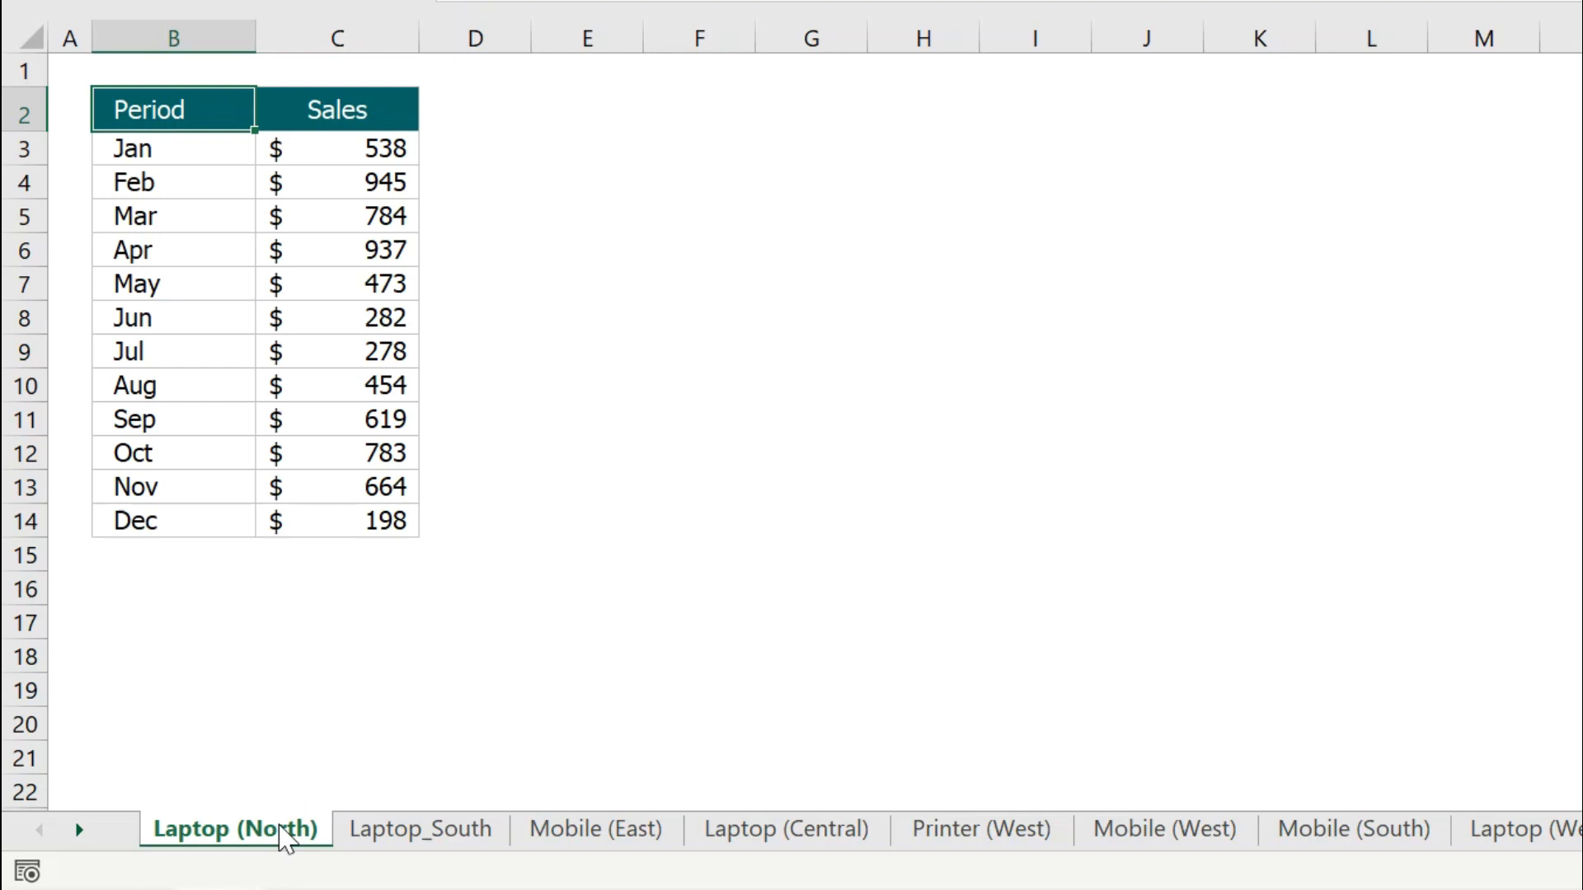
left_click(459, 849)
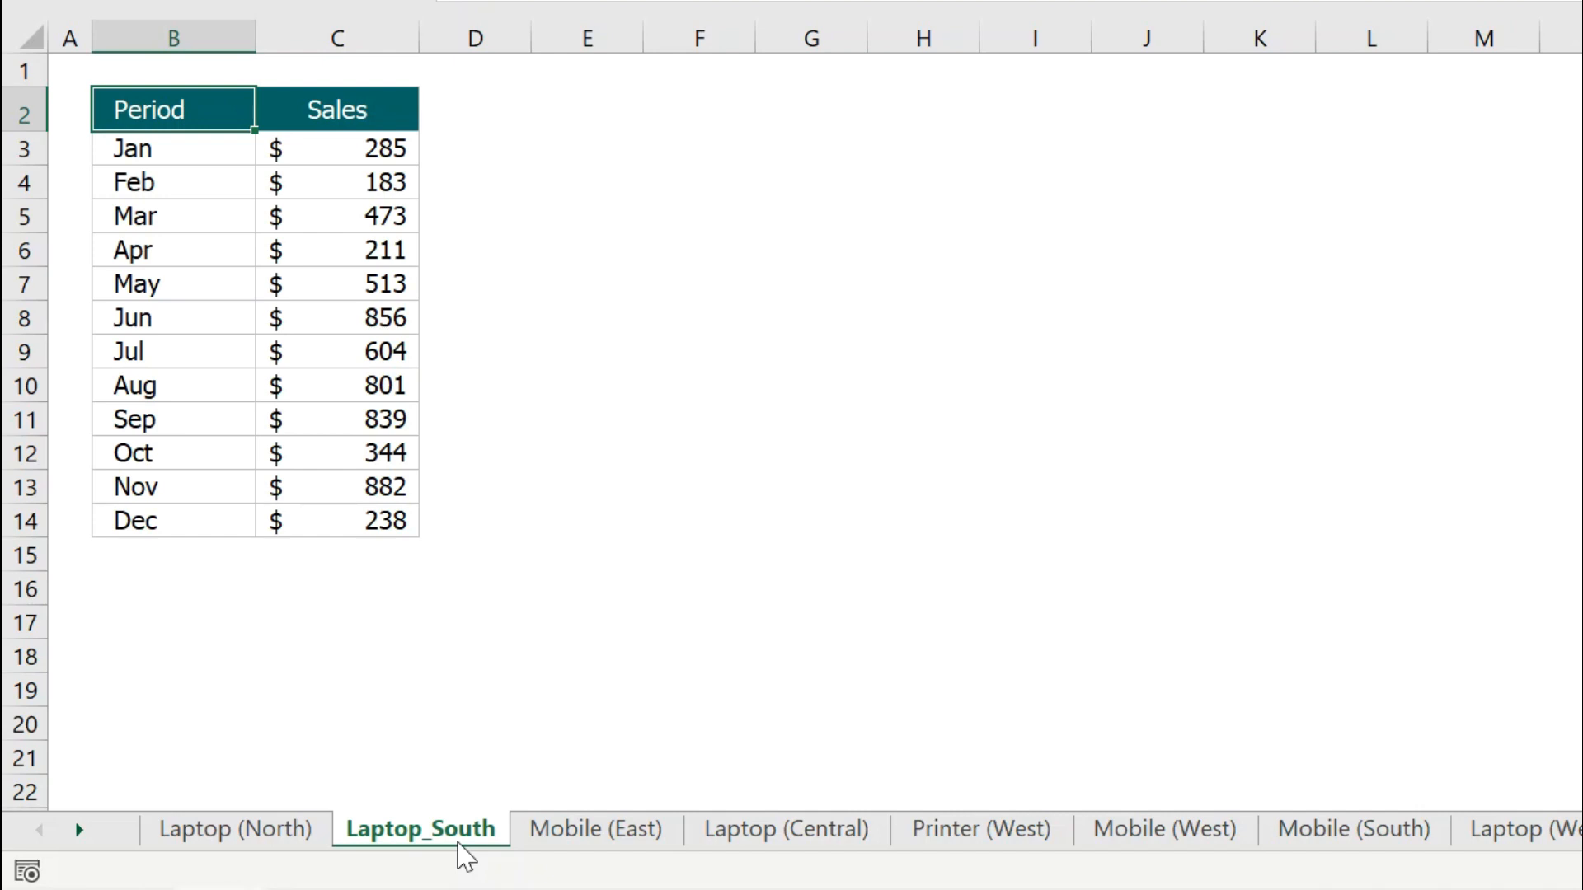
Open the Laptop Sales summary sheet and select cell C3 for January's total sales.
left_click(79, 829, "ctrl")
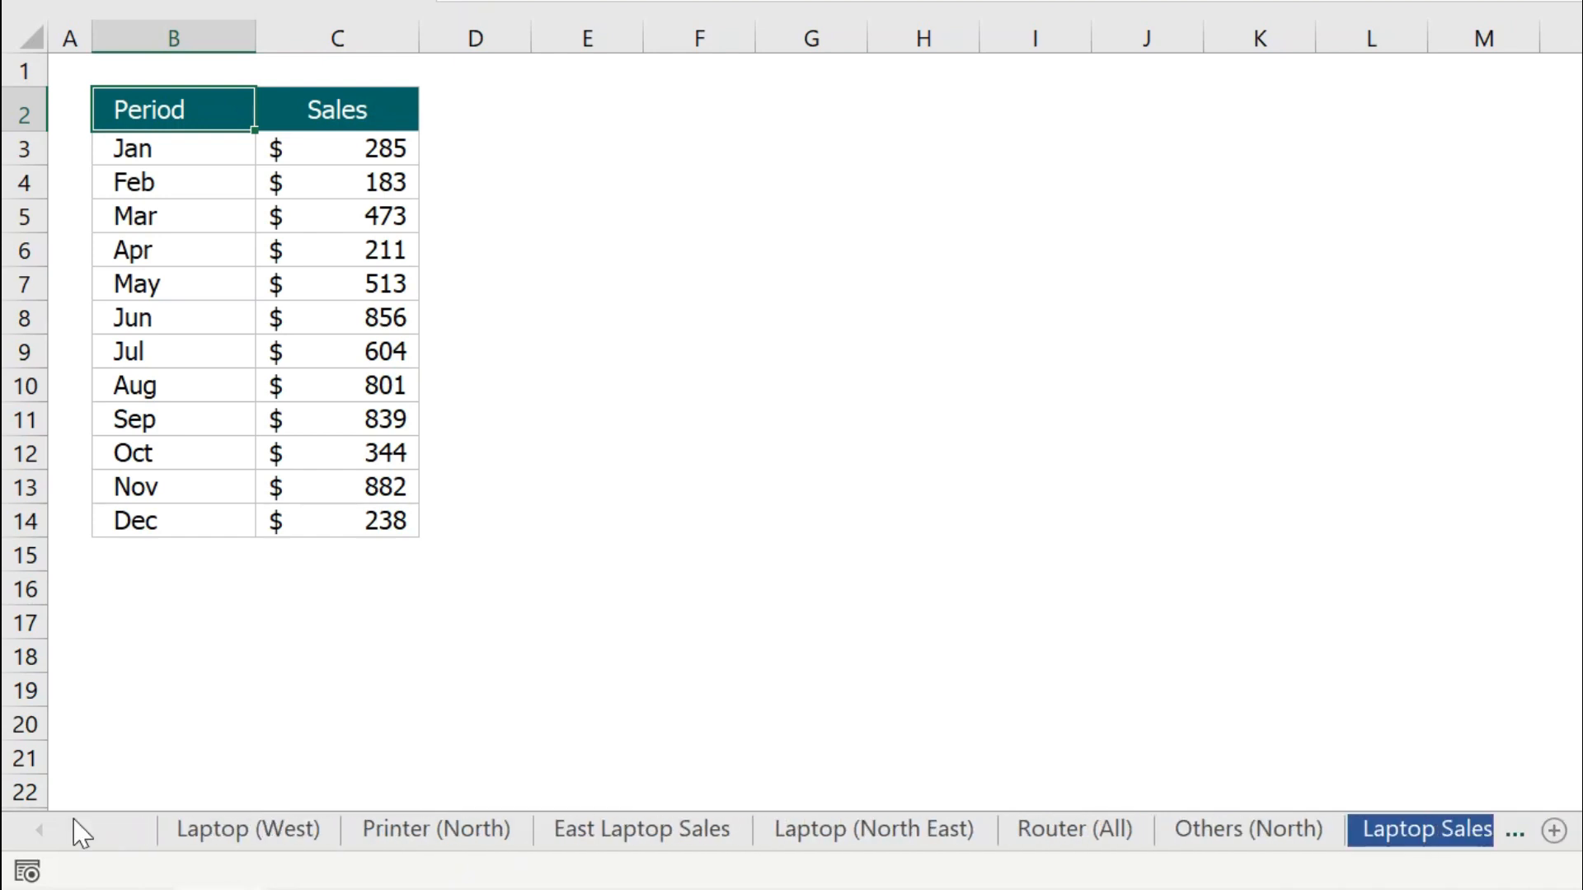
left_click(1385, 831)
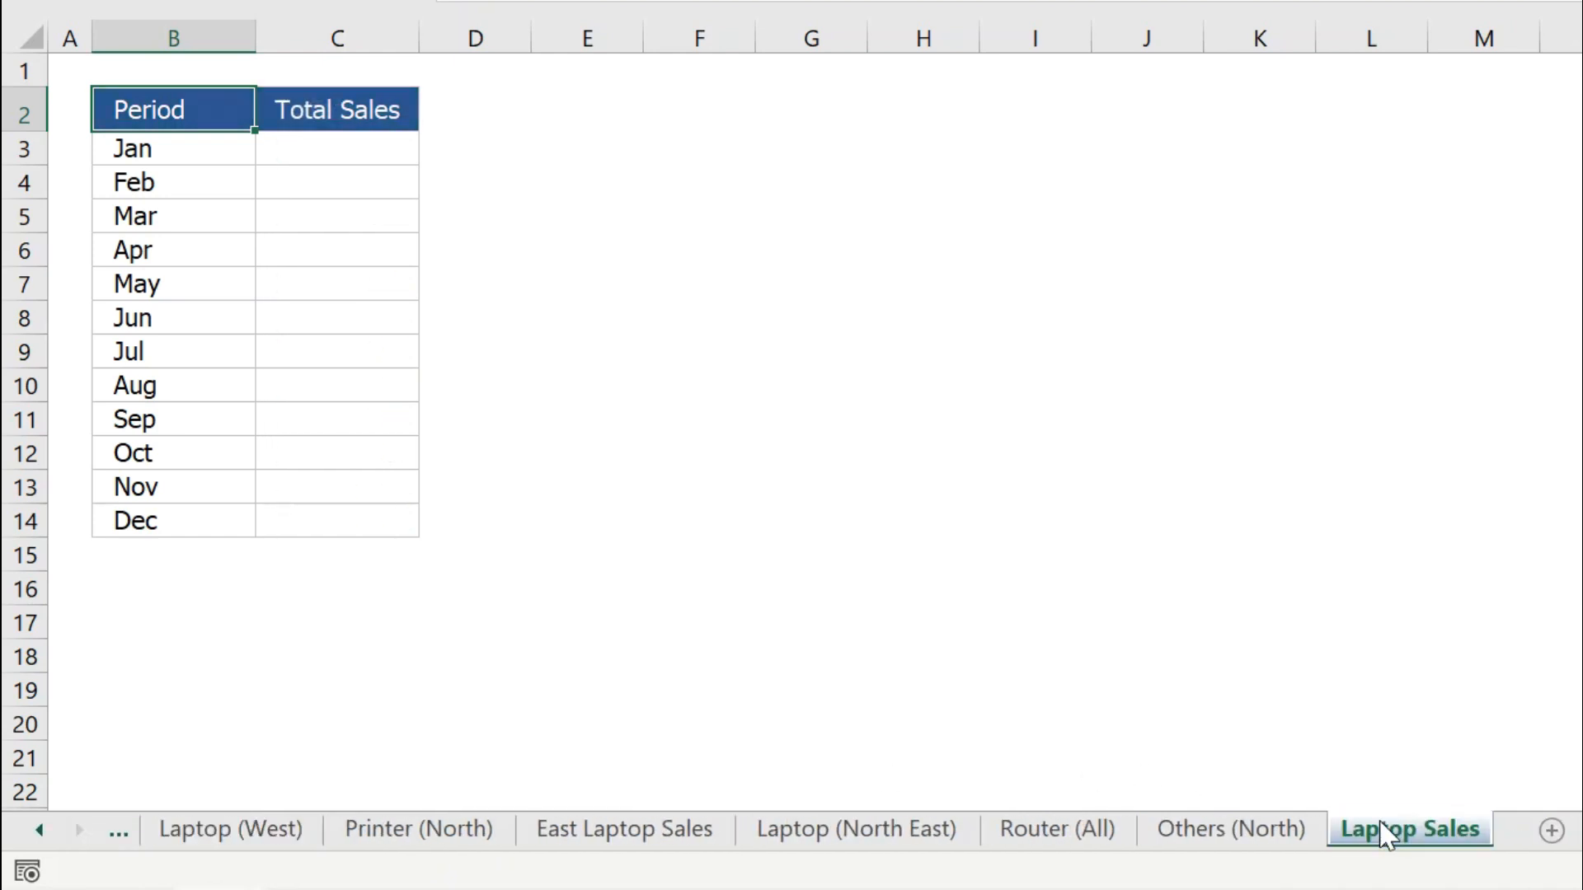
left_click(338, 146)
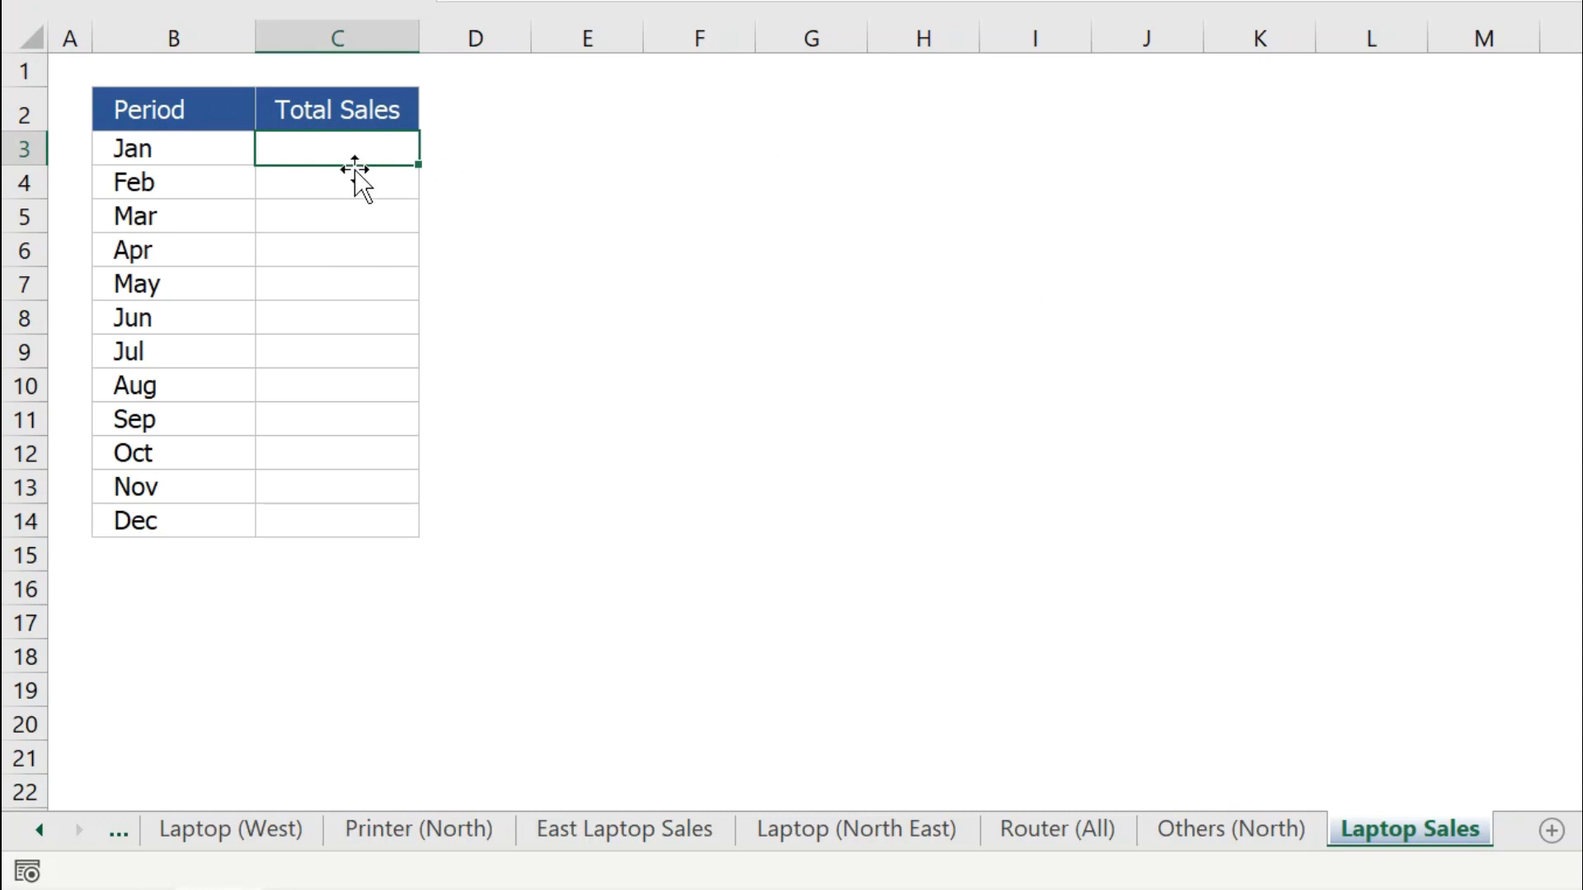
Review the laptop sheets for North, South, Central and West among the other product sheets, and return to Laptop Sales.
scroll(241, 836, "up", 5)
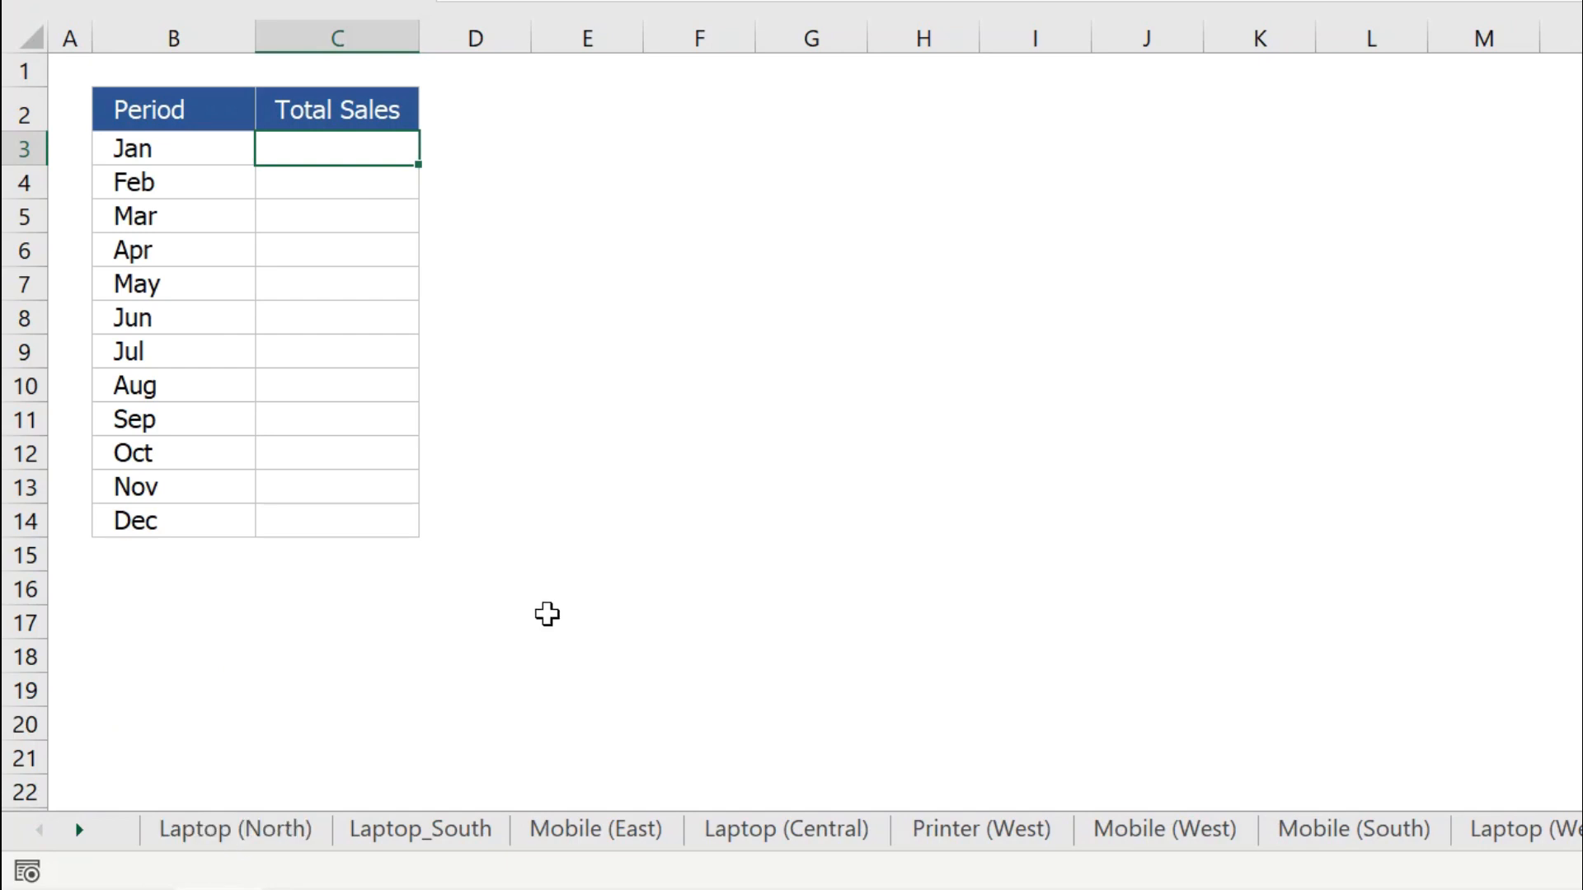
left_click(285, 831)
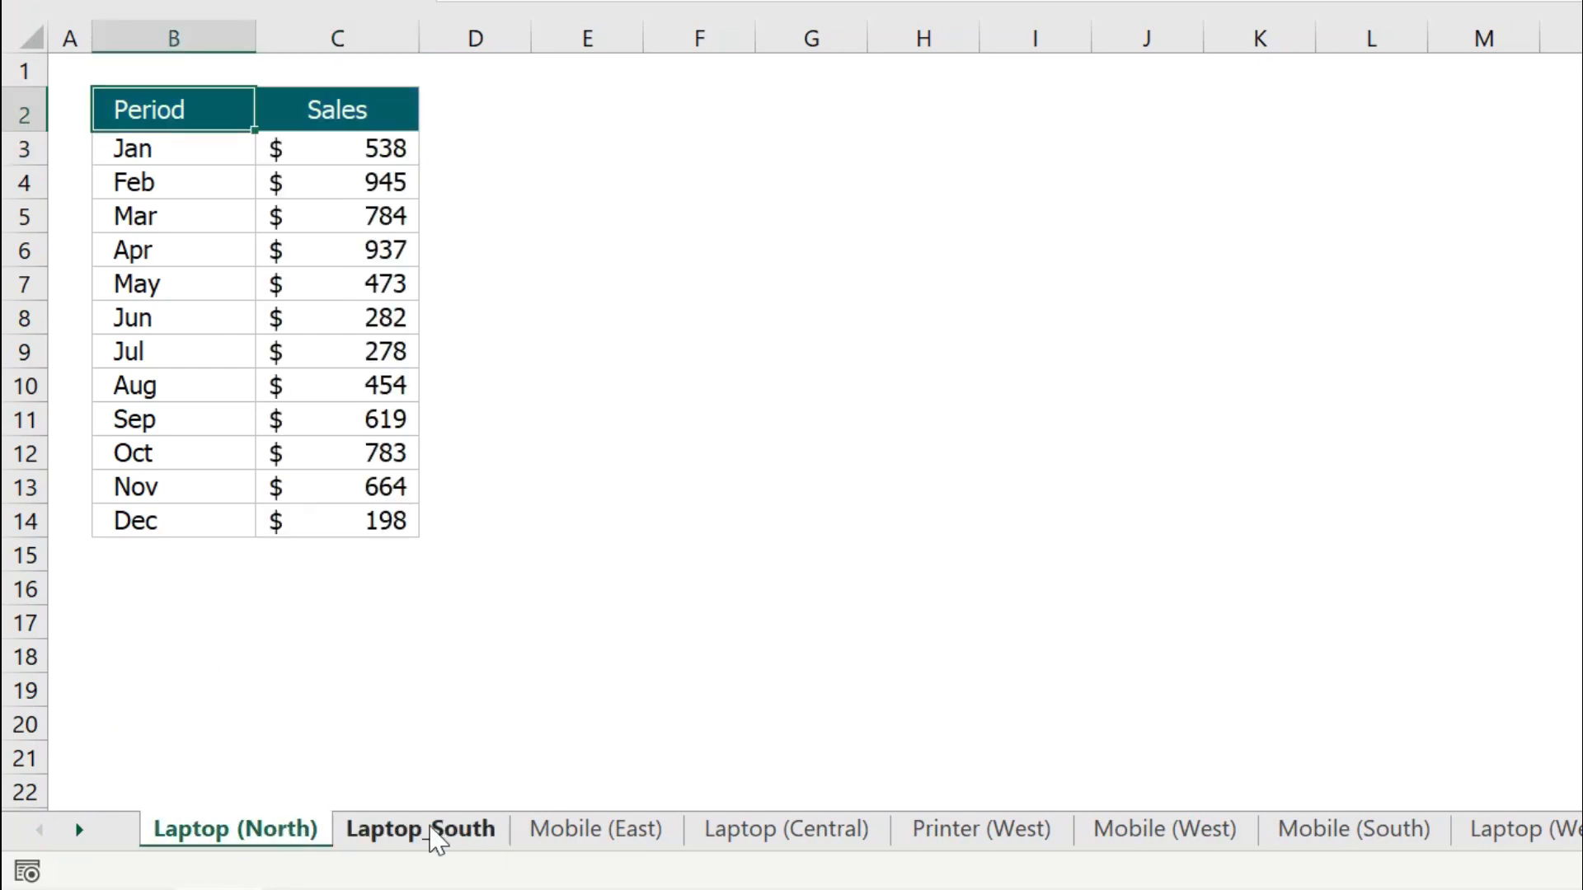
left_click(439, 831)
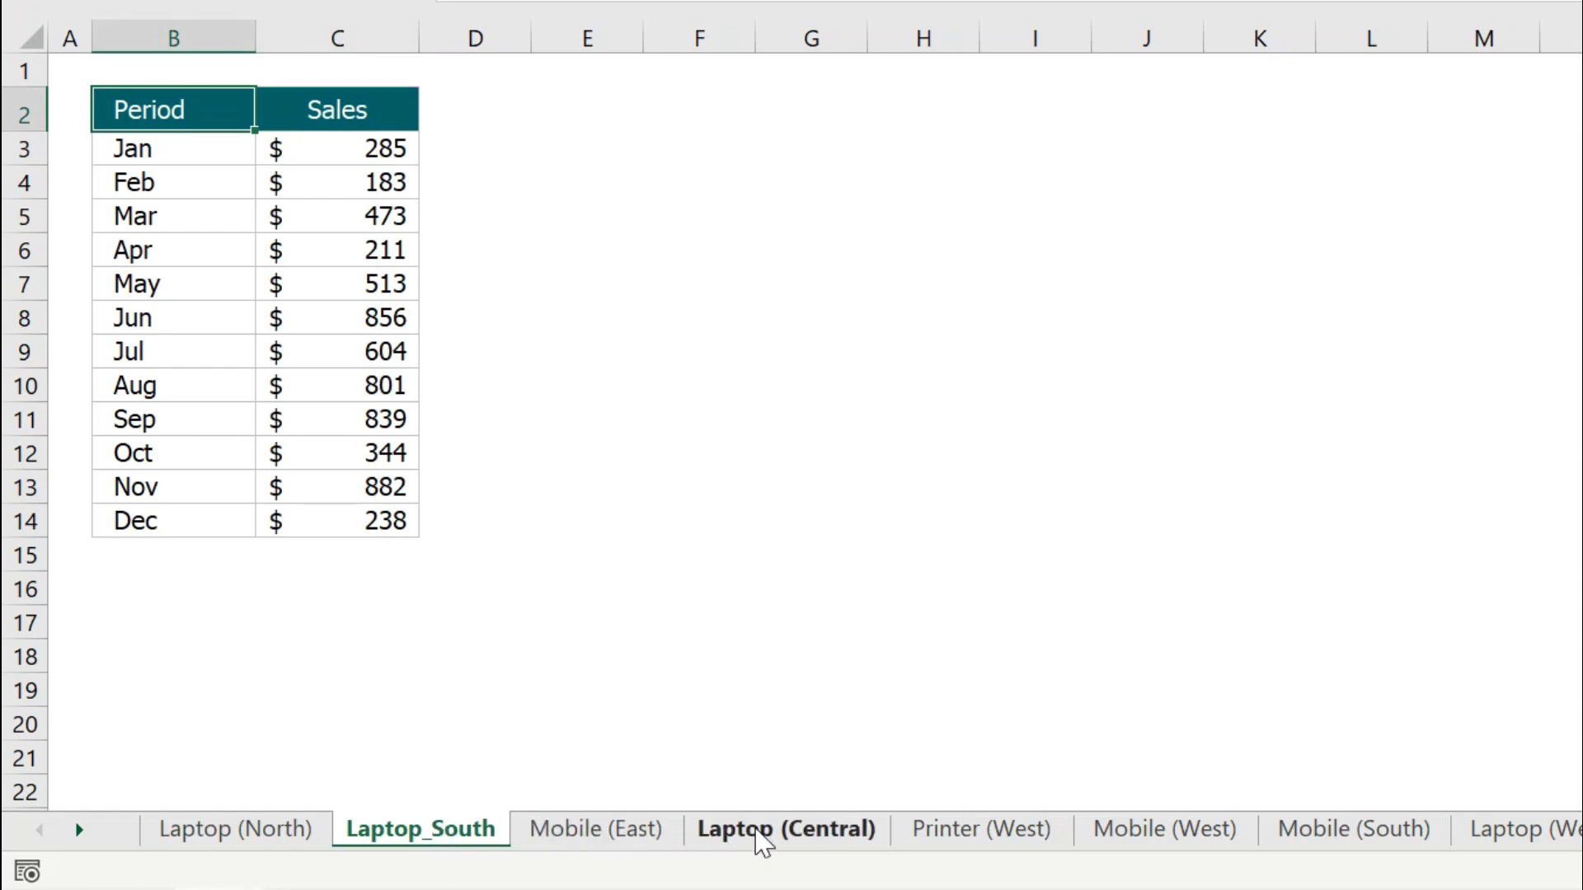
left_click(812, 833)
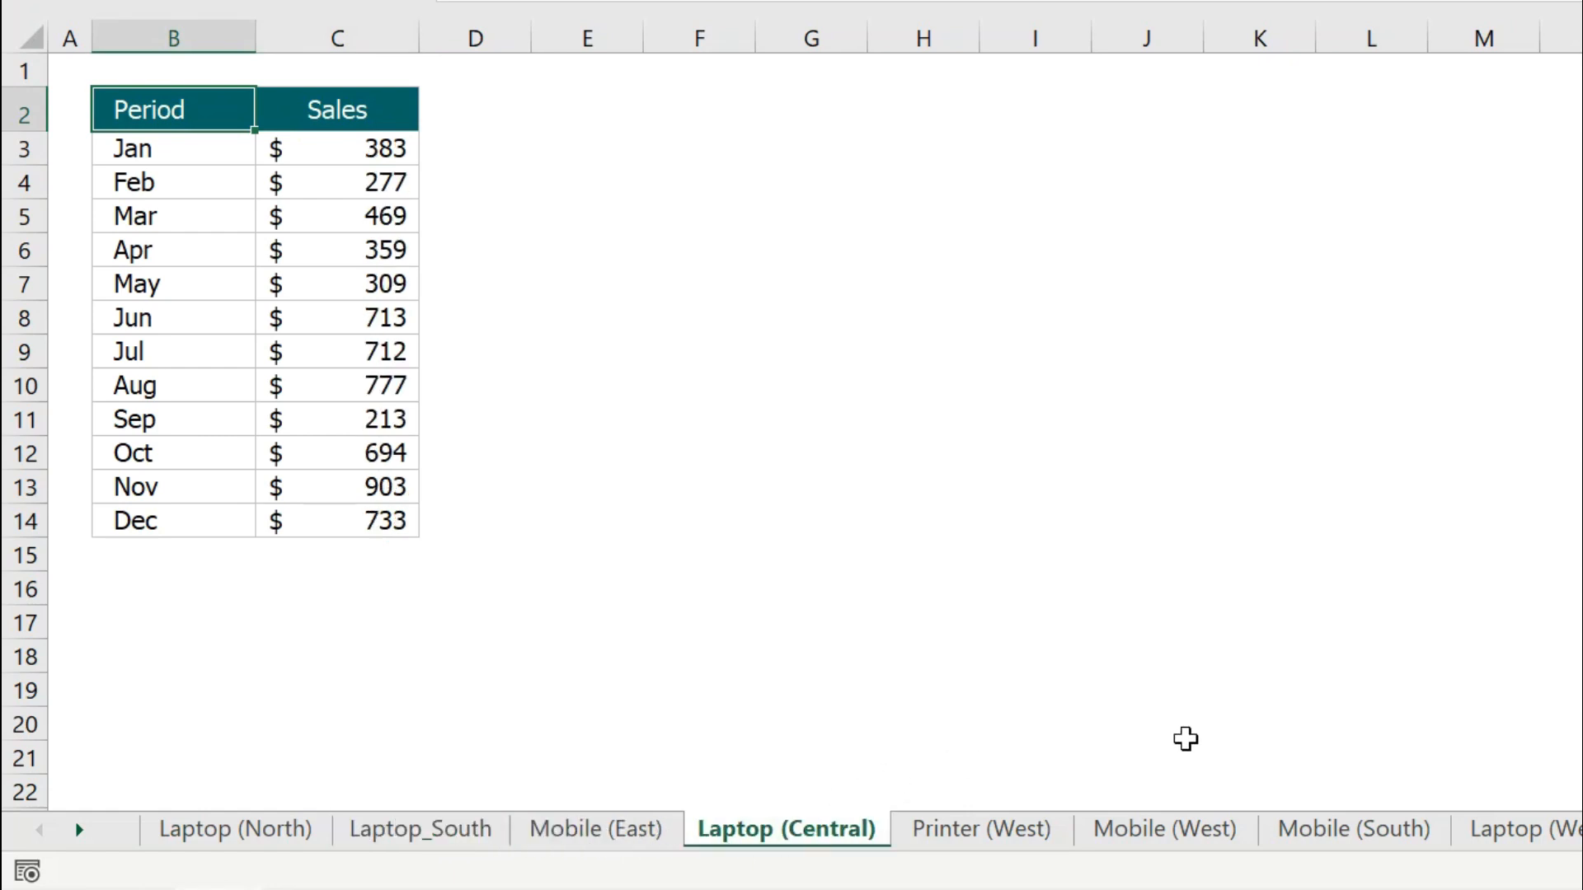
left_click(1382, 838)
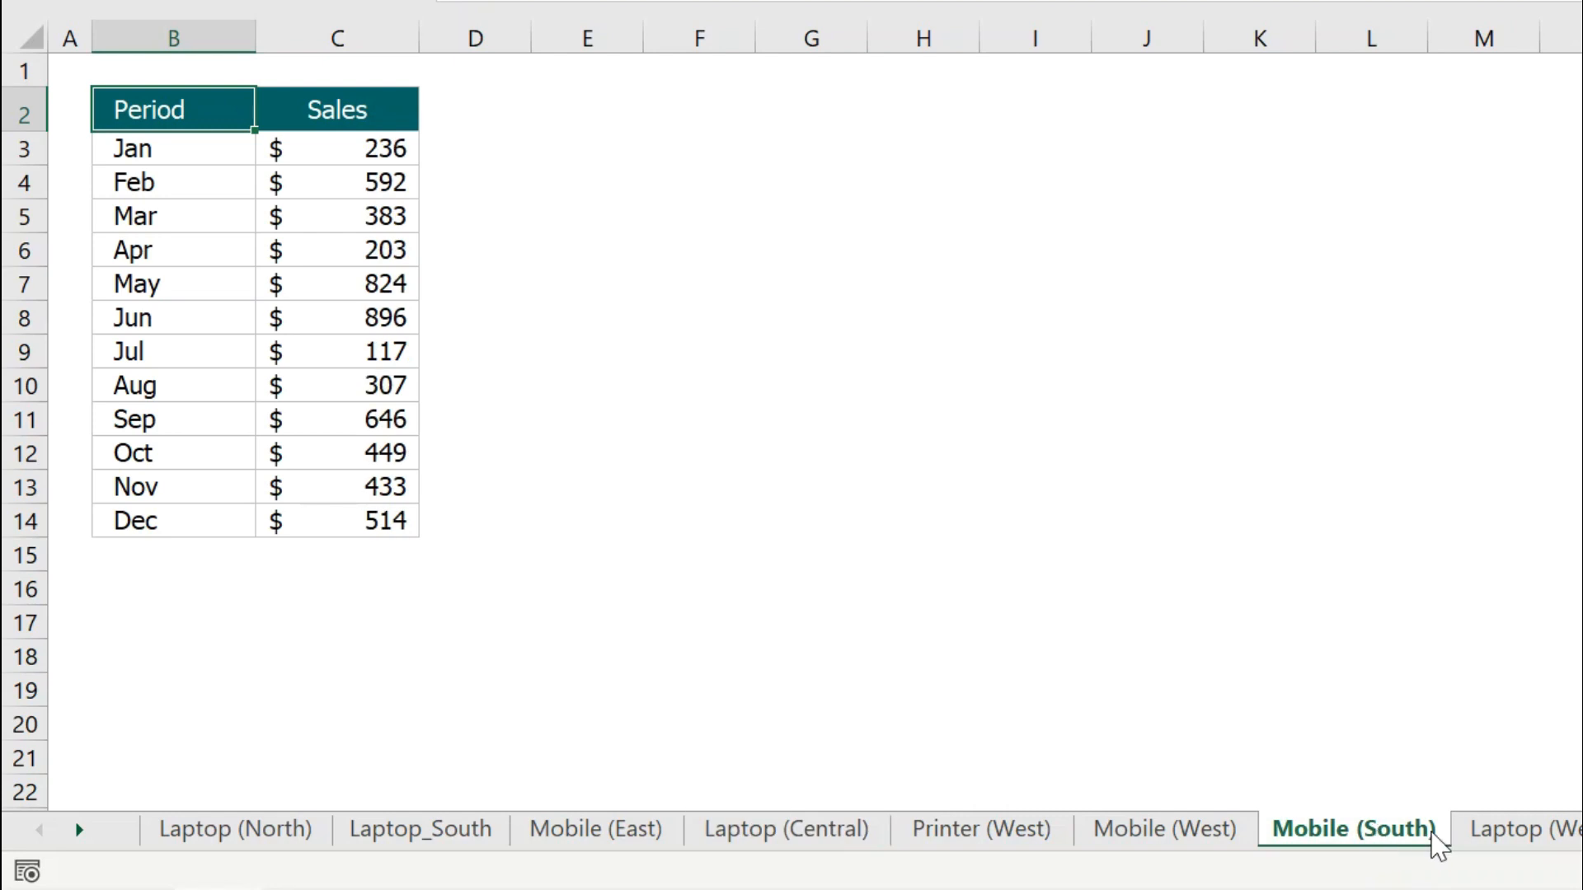
left_click(1502, 839)
left_click(80, 831)
left_click(80, 830)
left_click(80, 830)
left_click(80, 830)
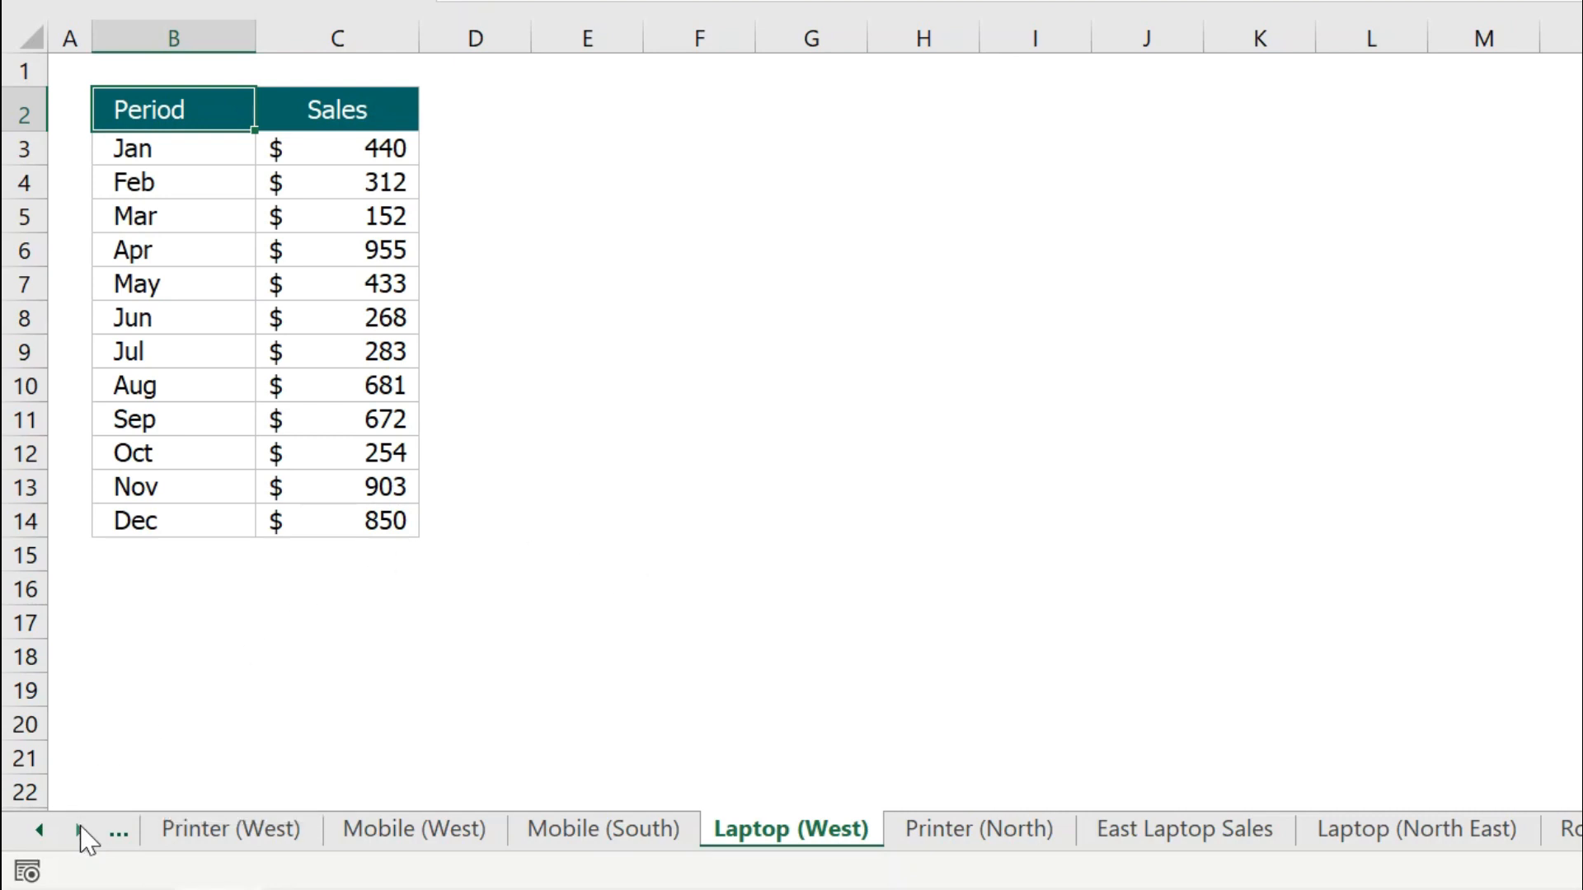
left_click(80, 830)
left_click(81, 831)
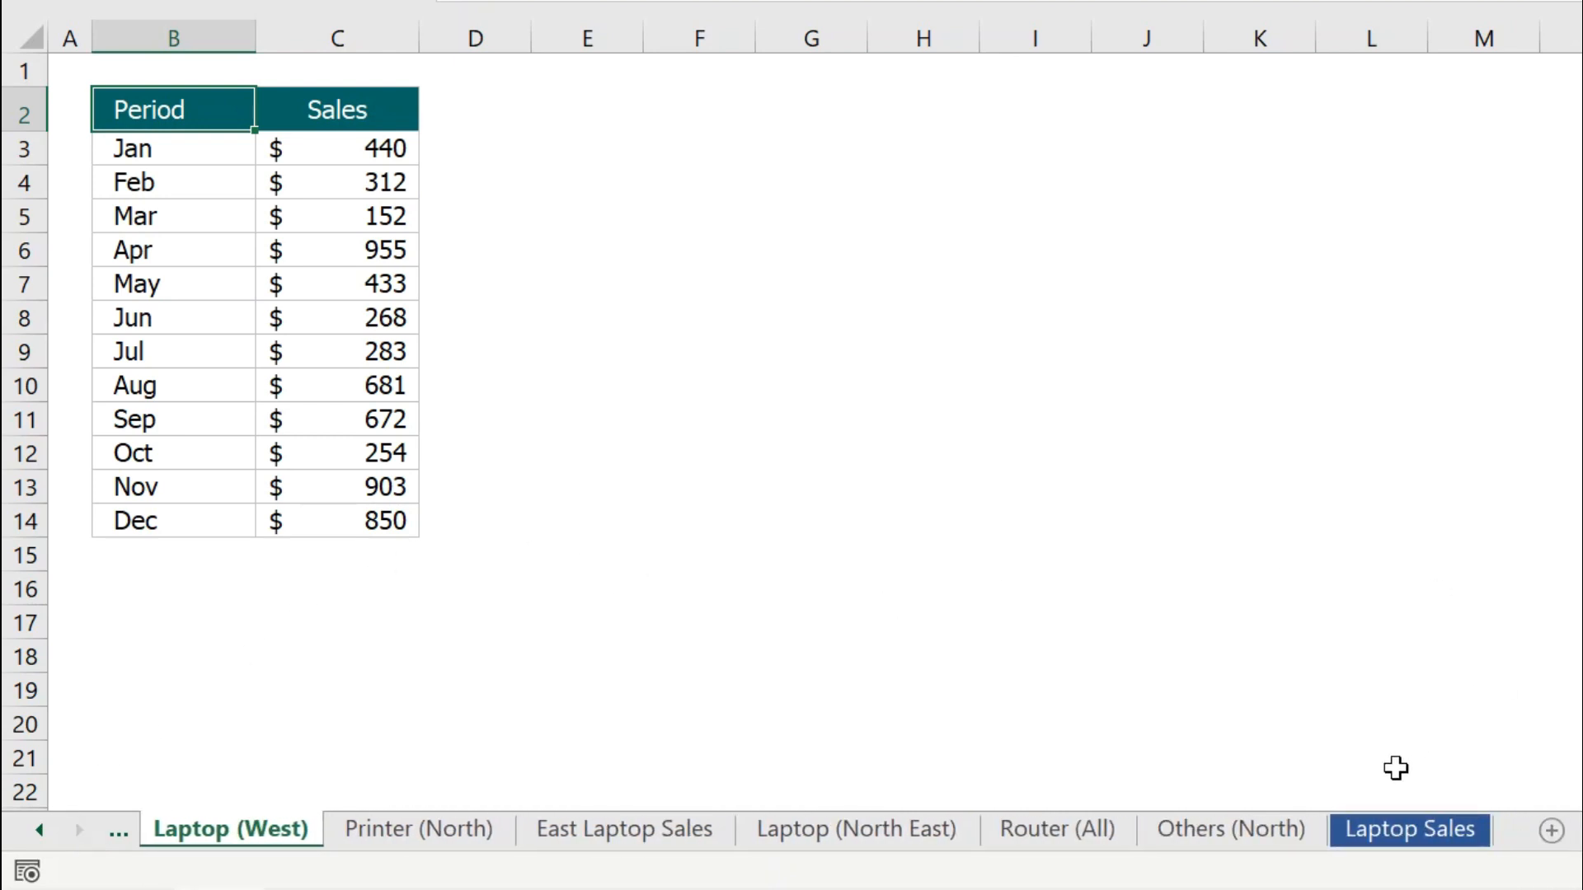
left_click(1390, 829)
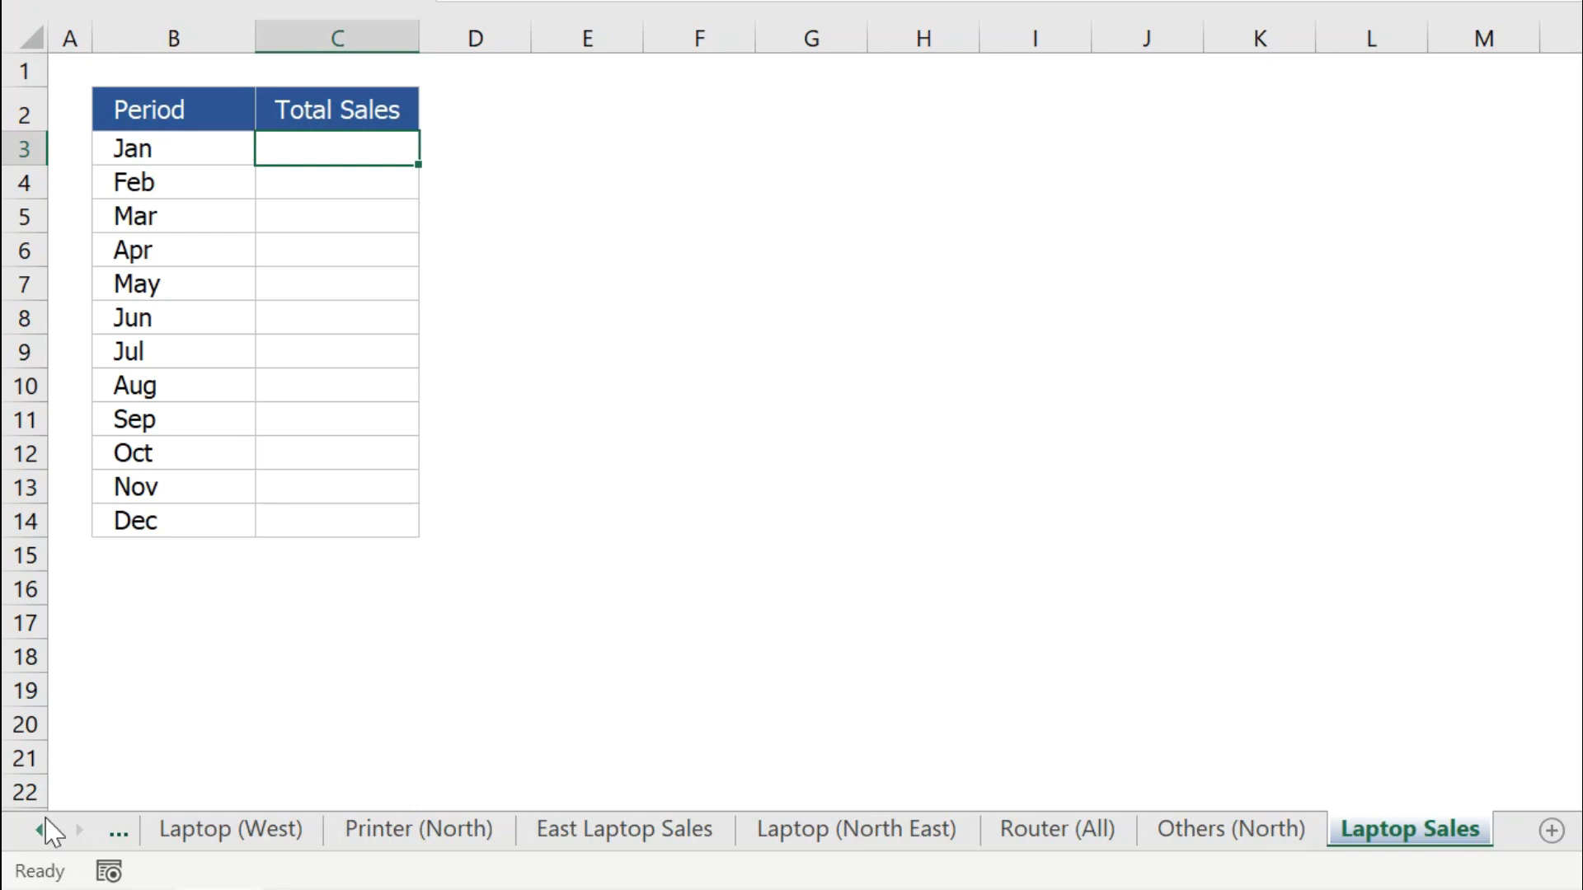
Check which cells hold January and February sales on Laptop (North) and January sales on Laptop_South.
left_click(39, 831, "ctrl")
left_click(237, 831)
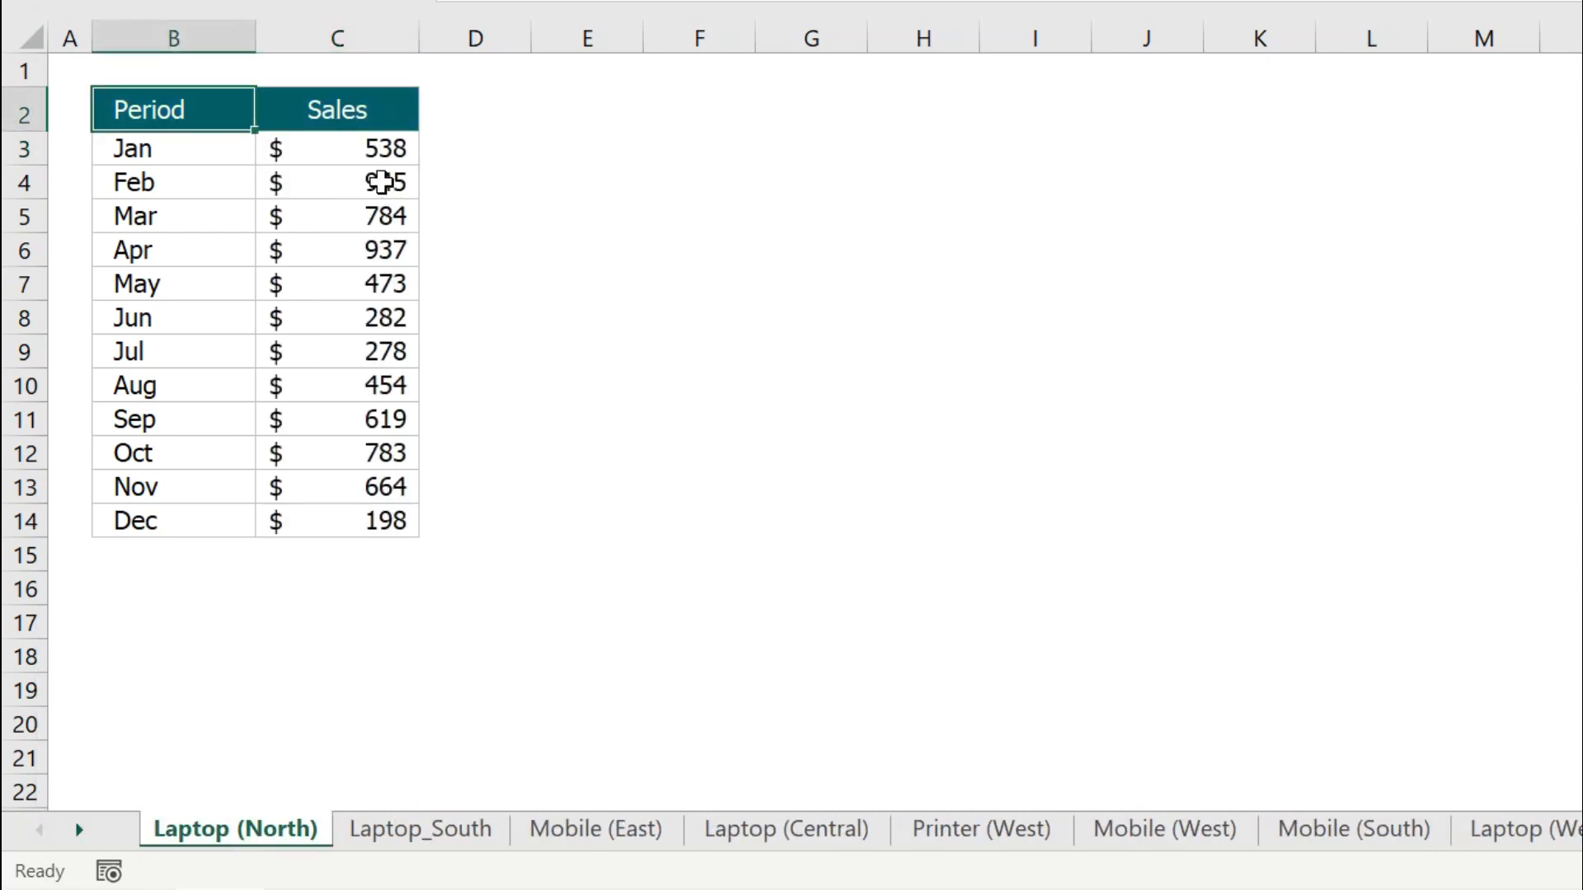
left_click(353, 151)
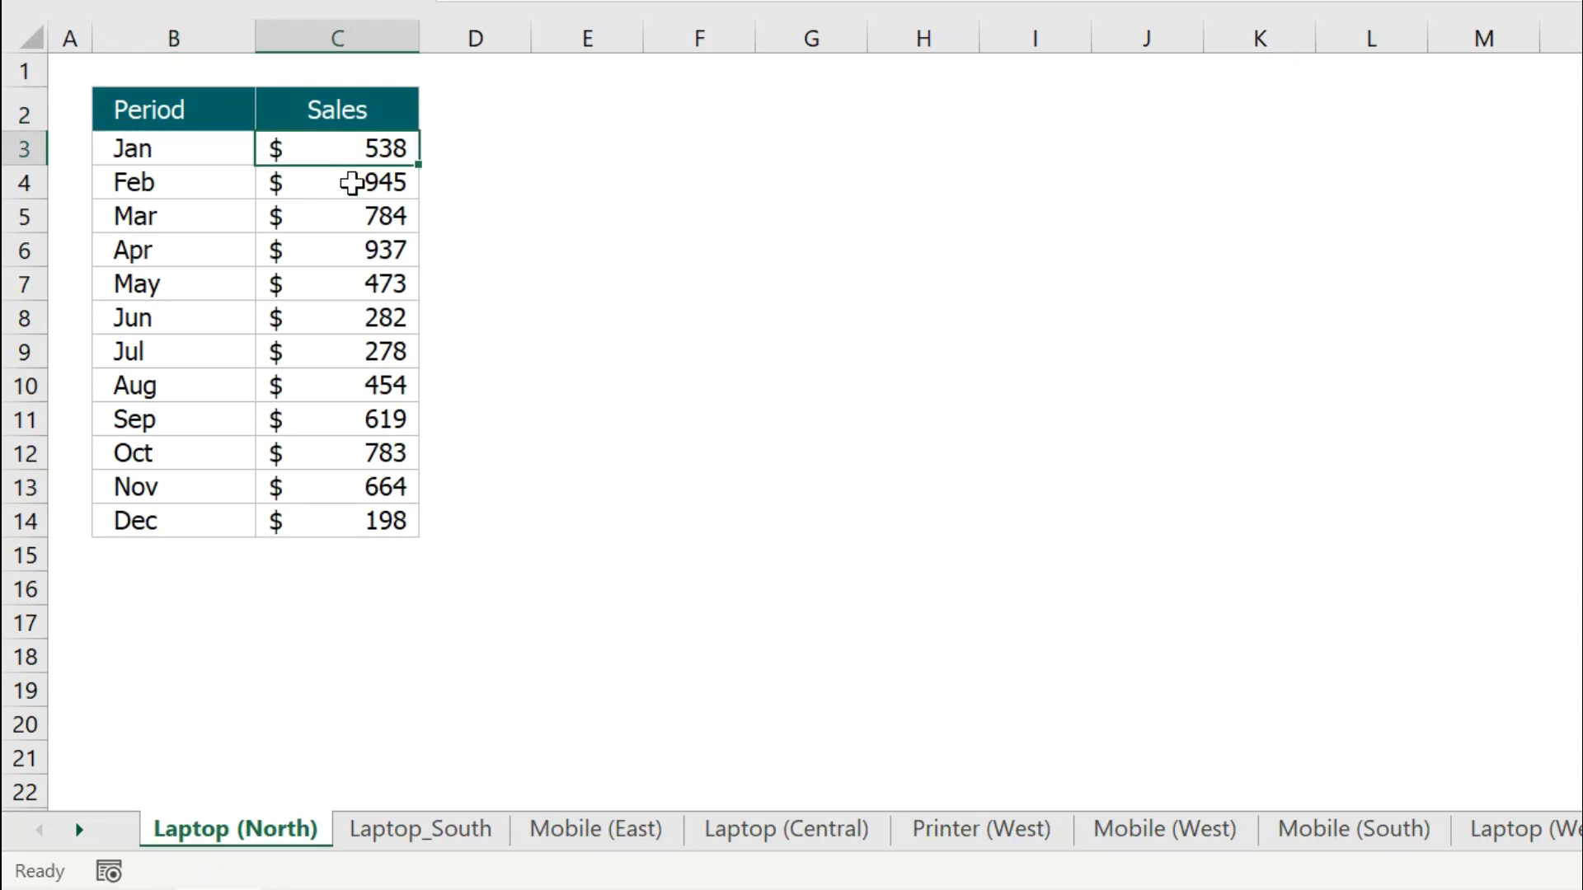
left_click(352, 182)
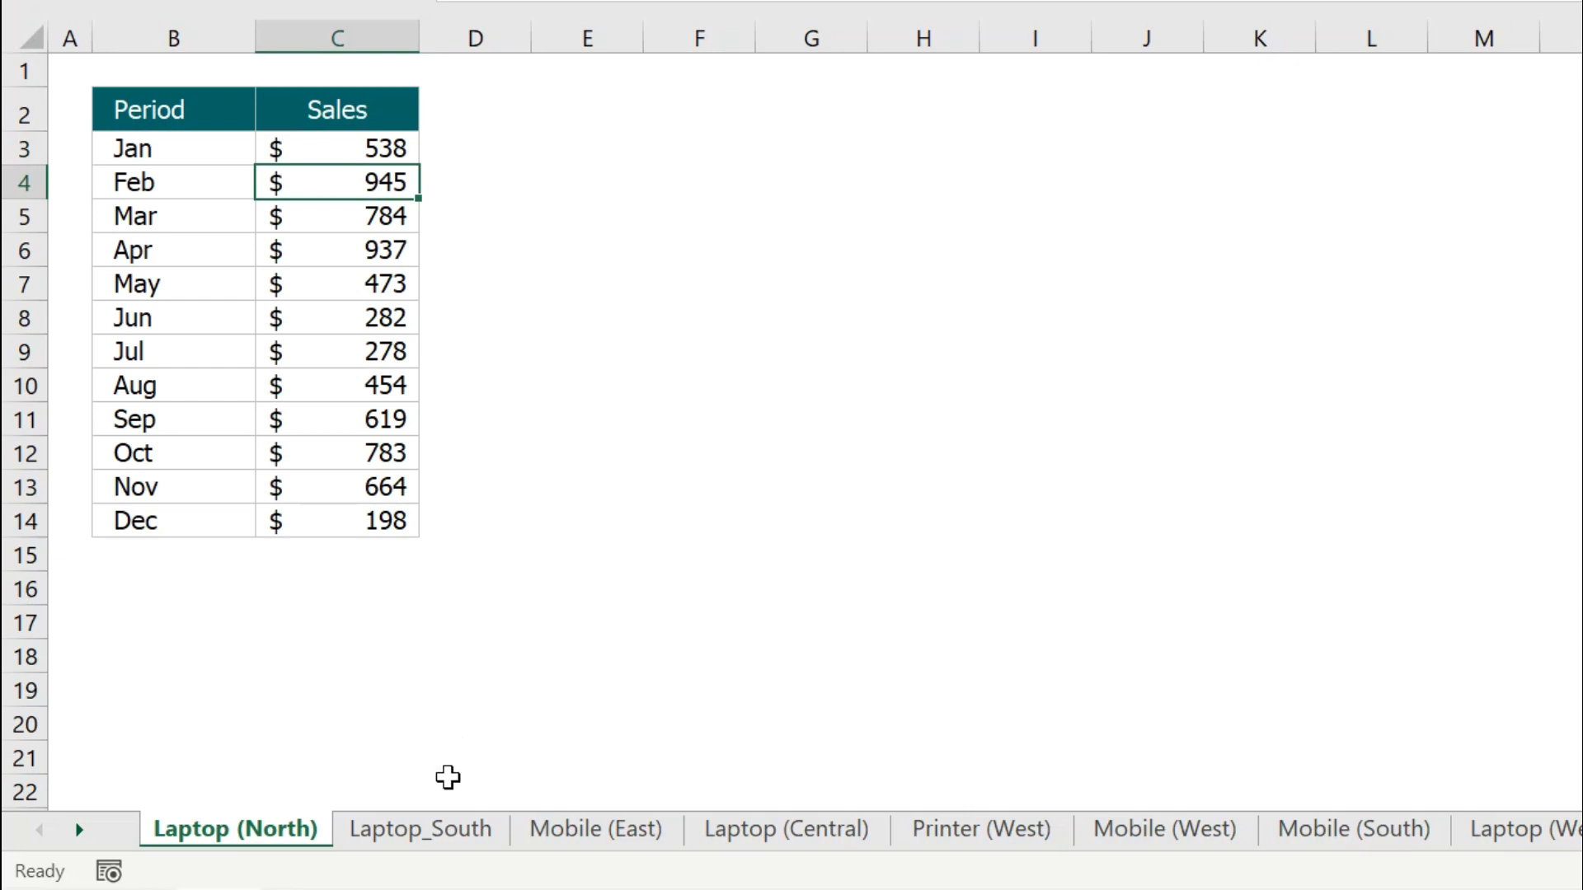
left_click(442, 830)
left_click(365, 149)
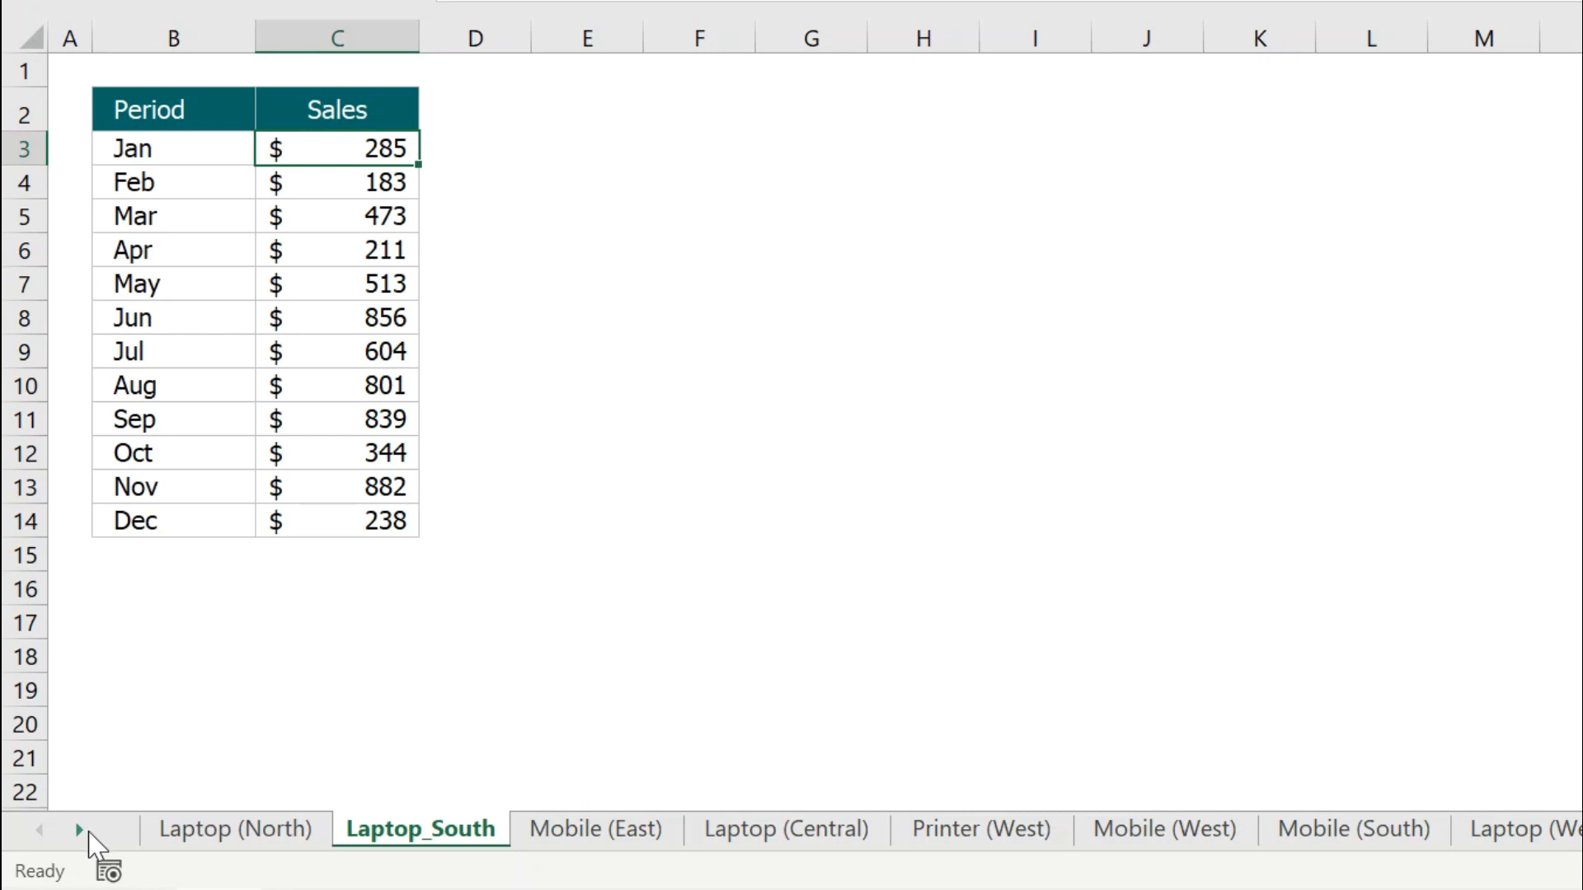
On the Laptop Sales sheet, enter =sum('*laptop*'!C3) in cell C3 to total January sales from all laptop sheets.
left_click(79, 830, "ctrl")
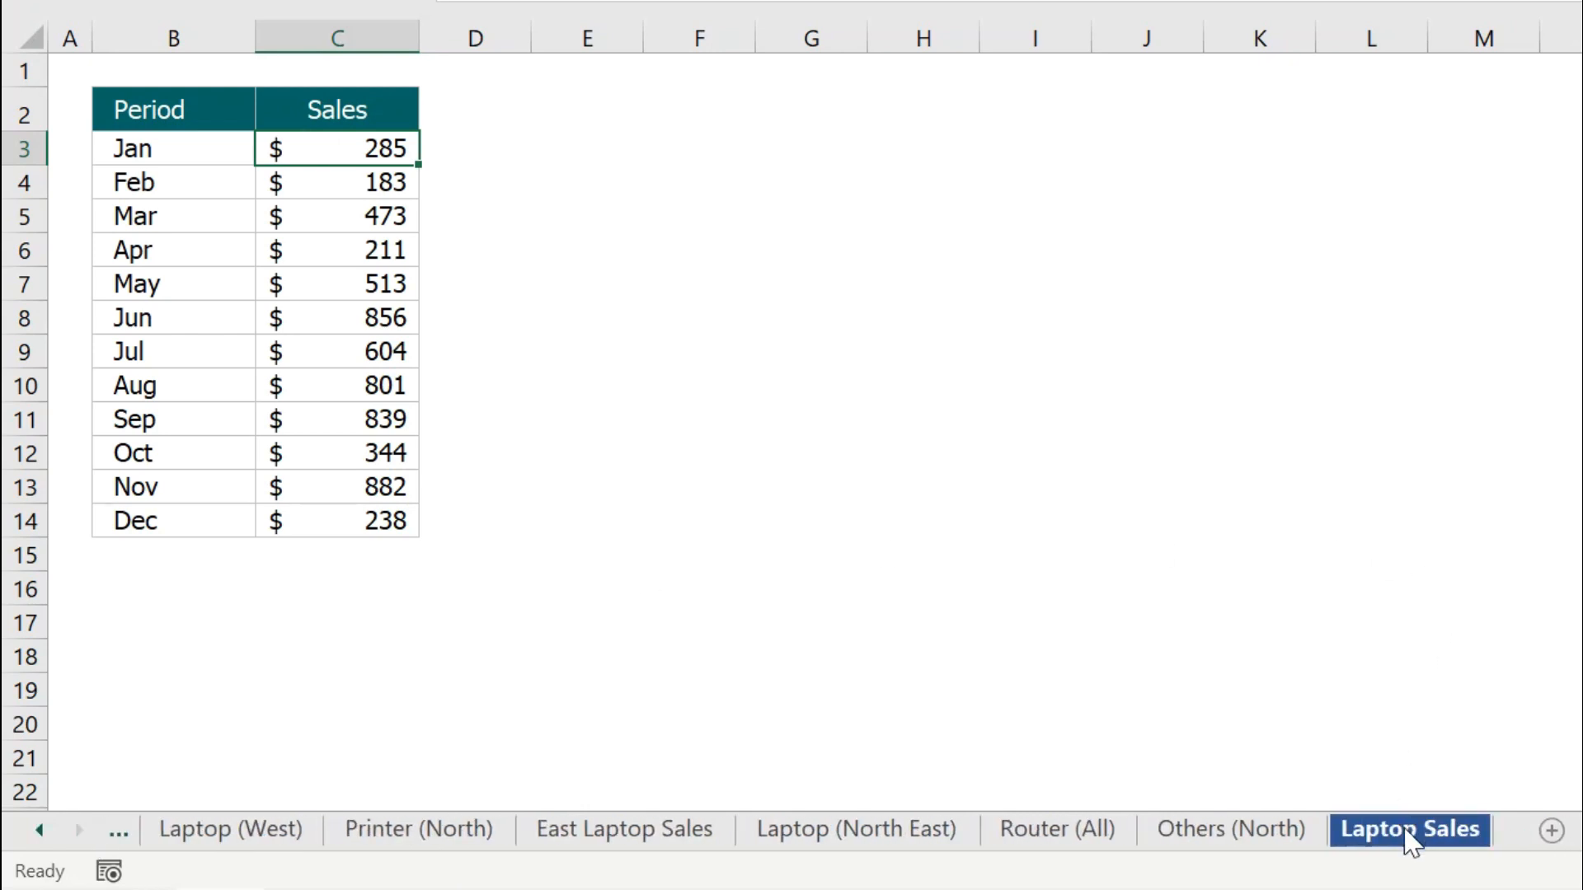
left_click(1411, 831)
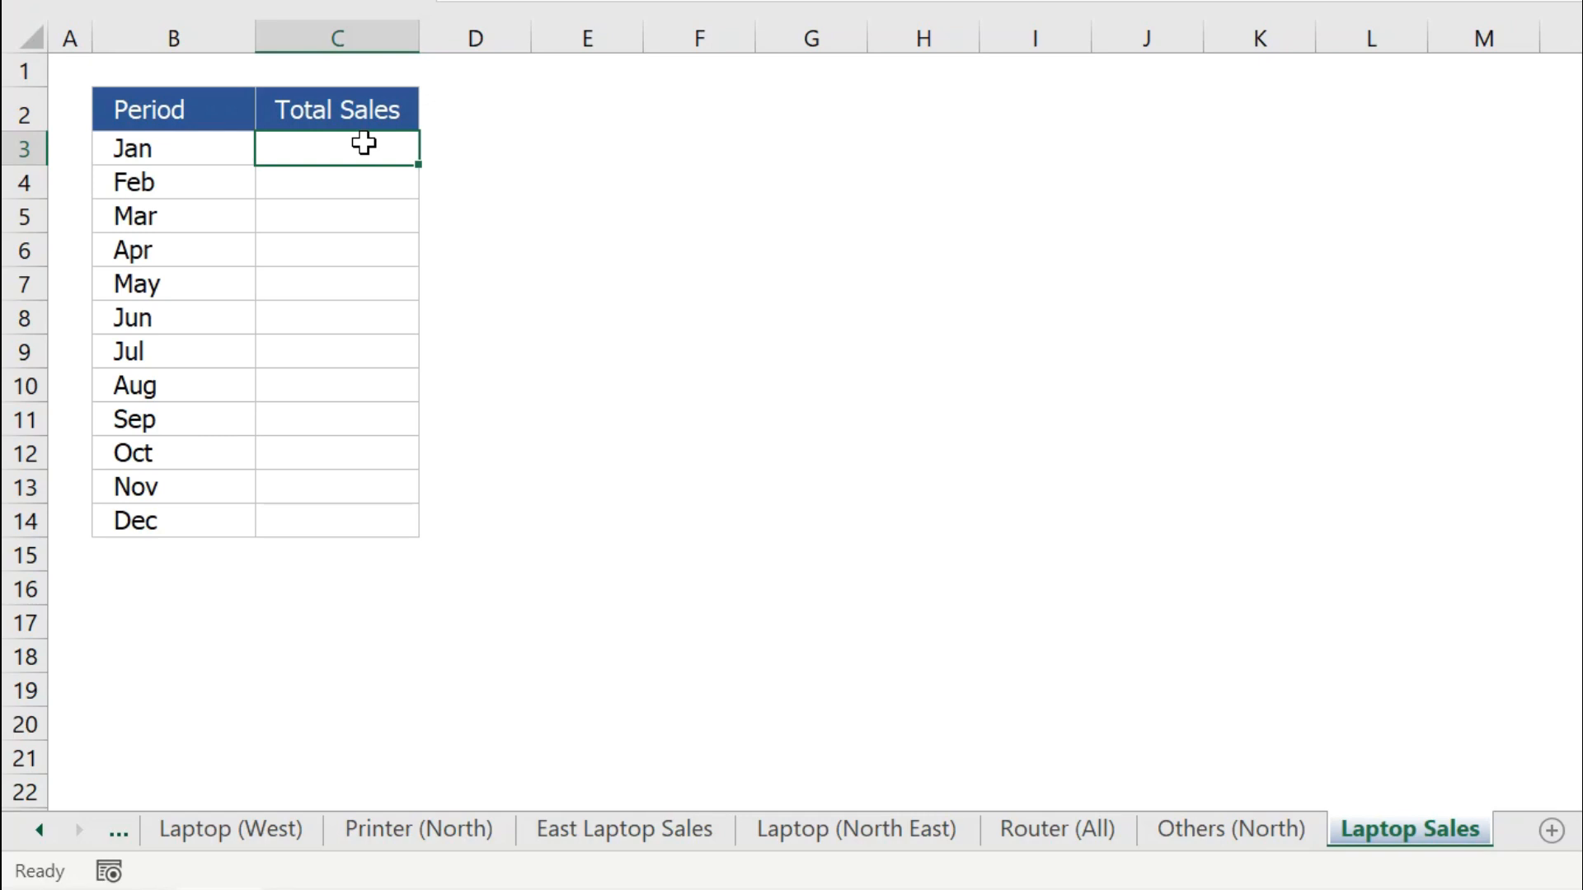
type("=")
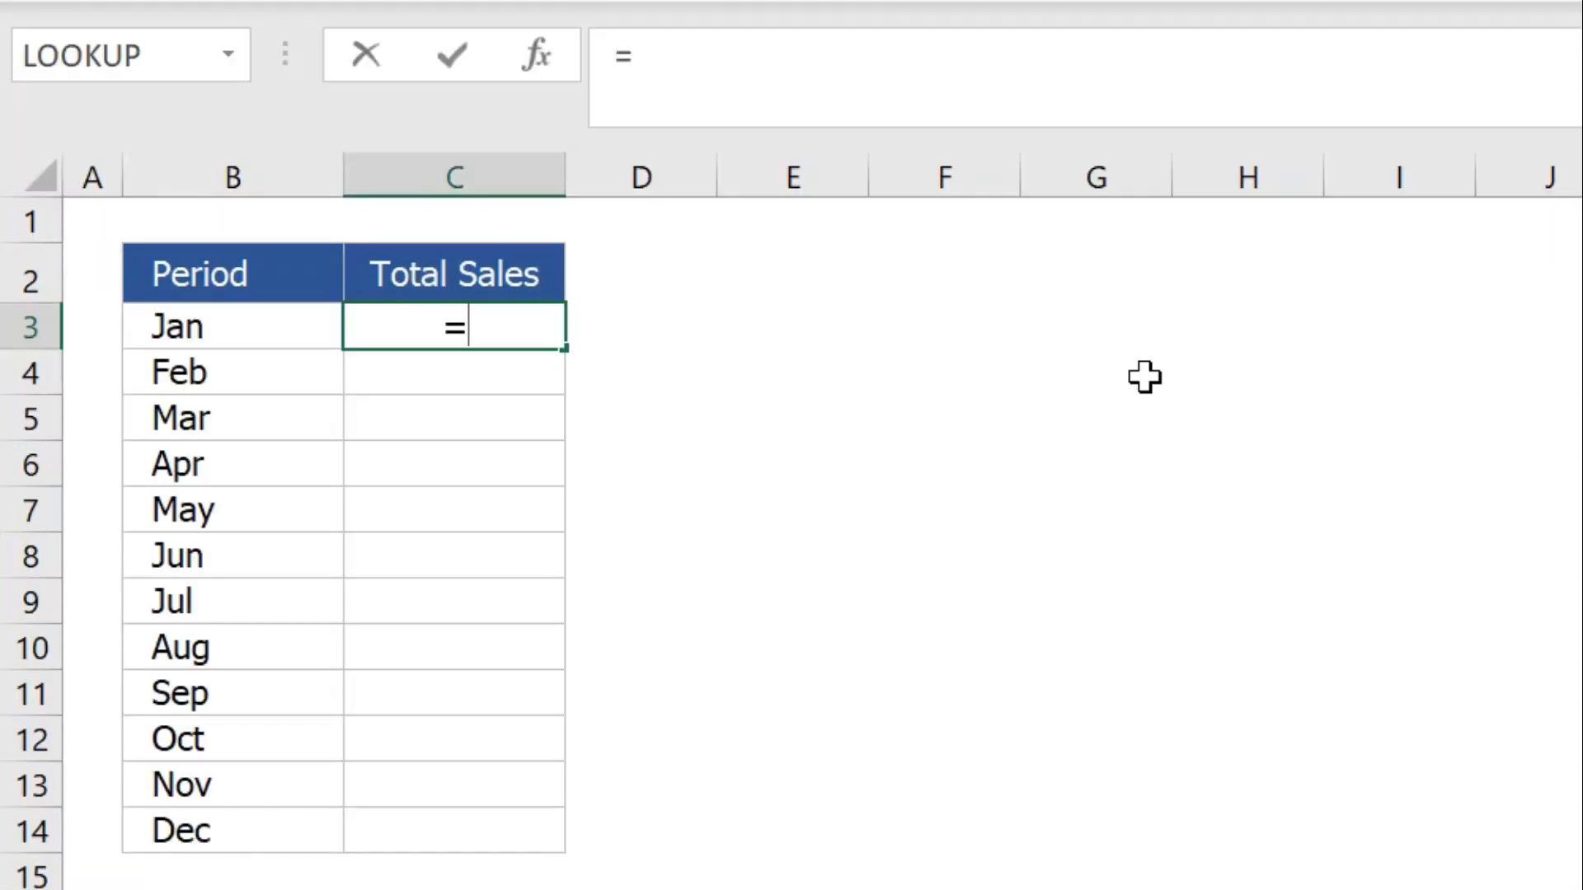
type("sum")
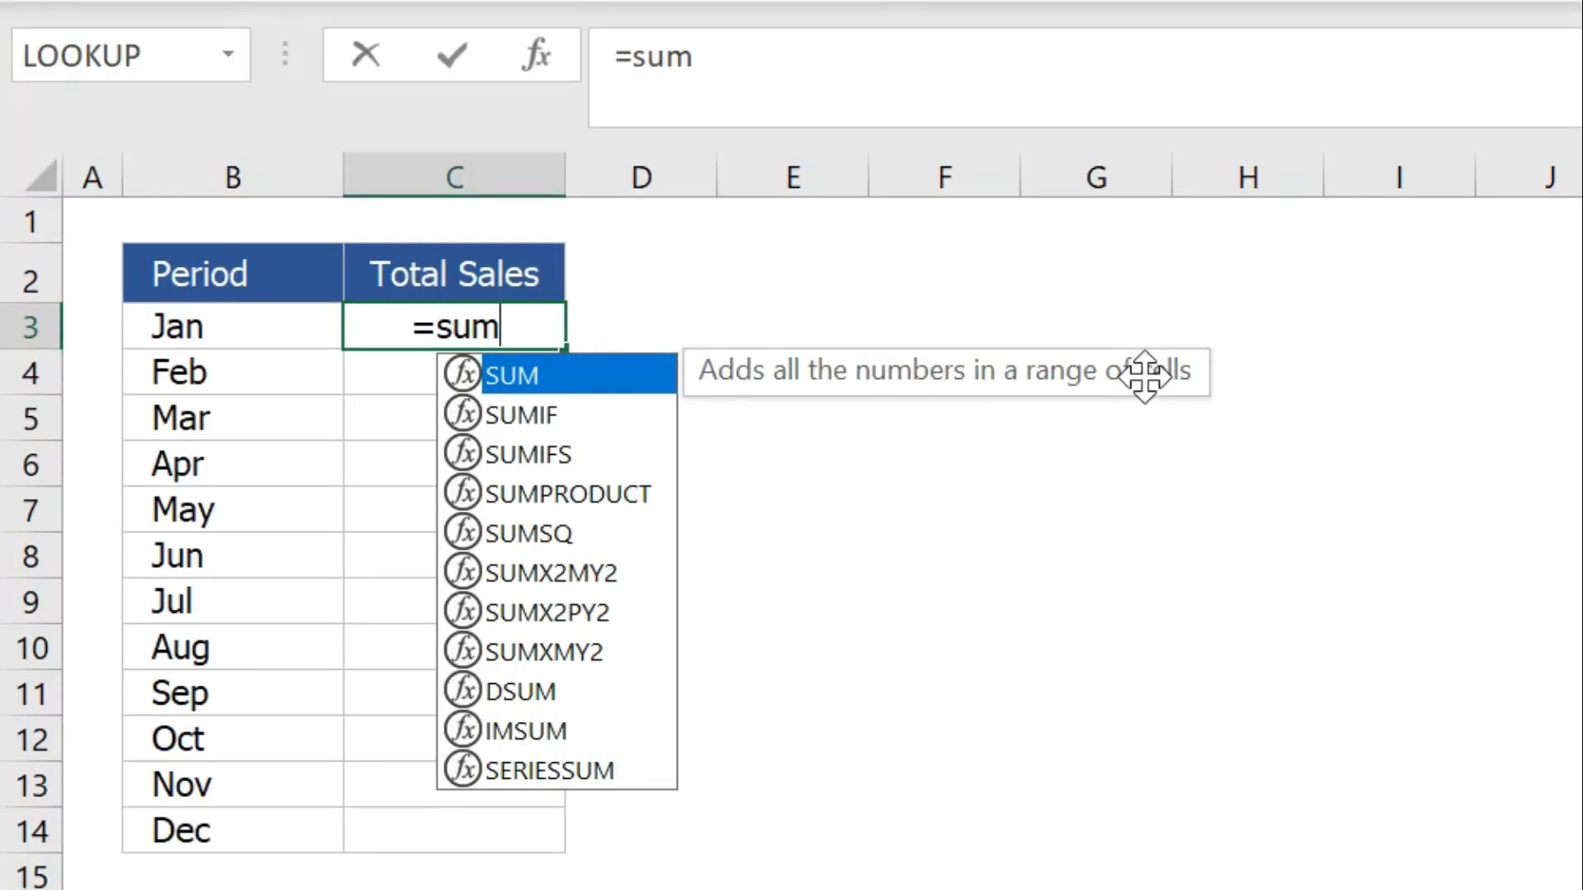
type("(")
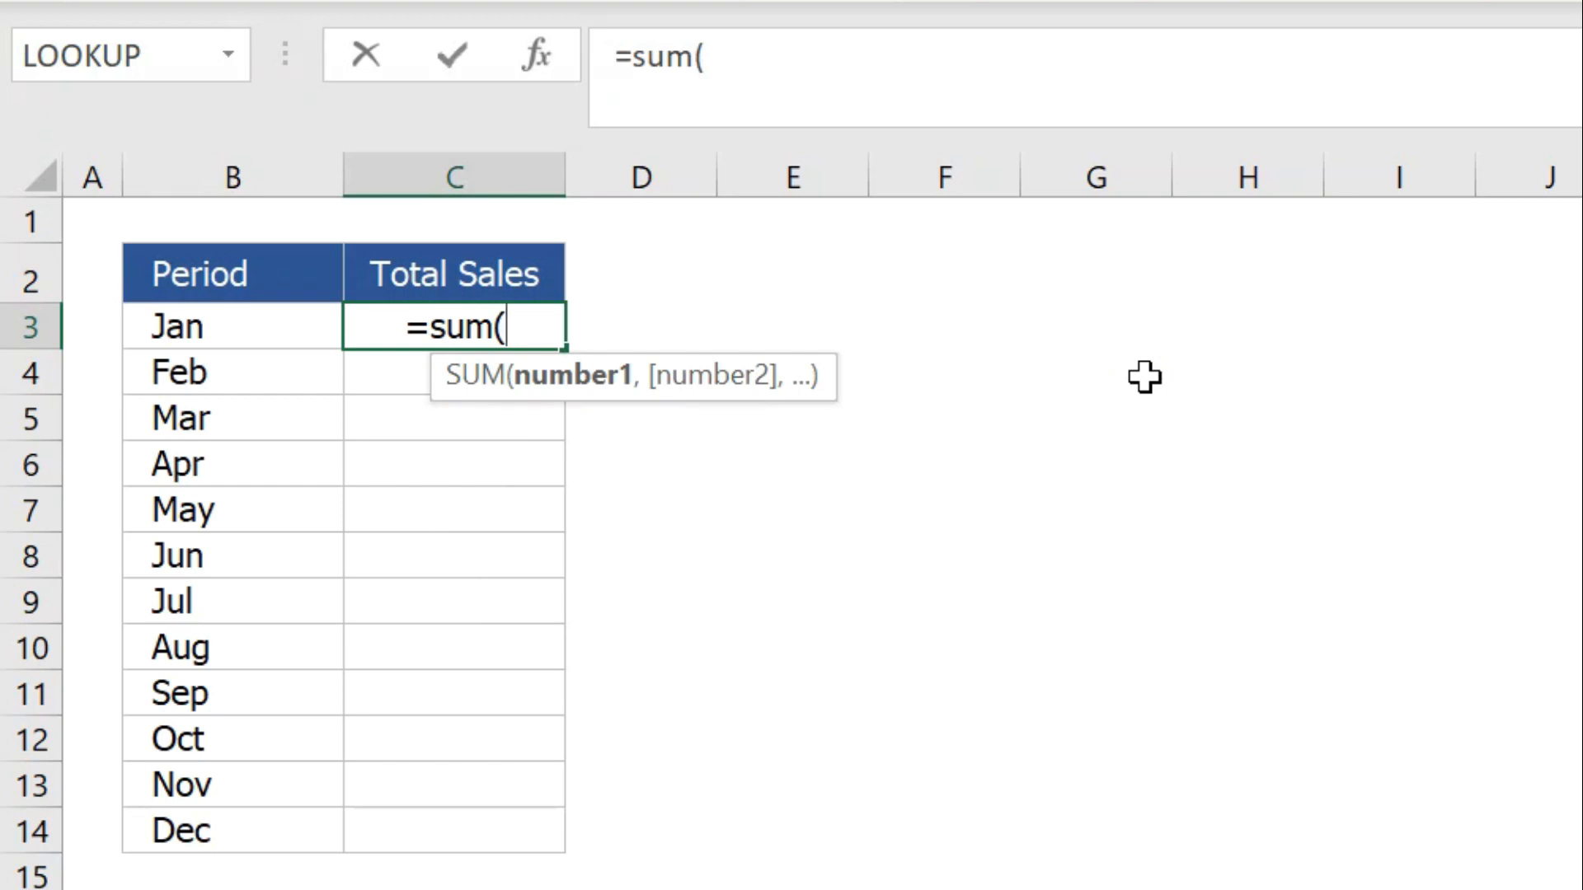
type("'")
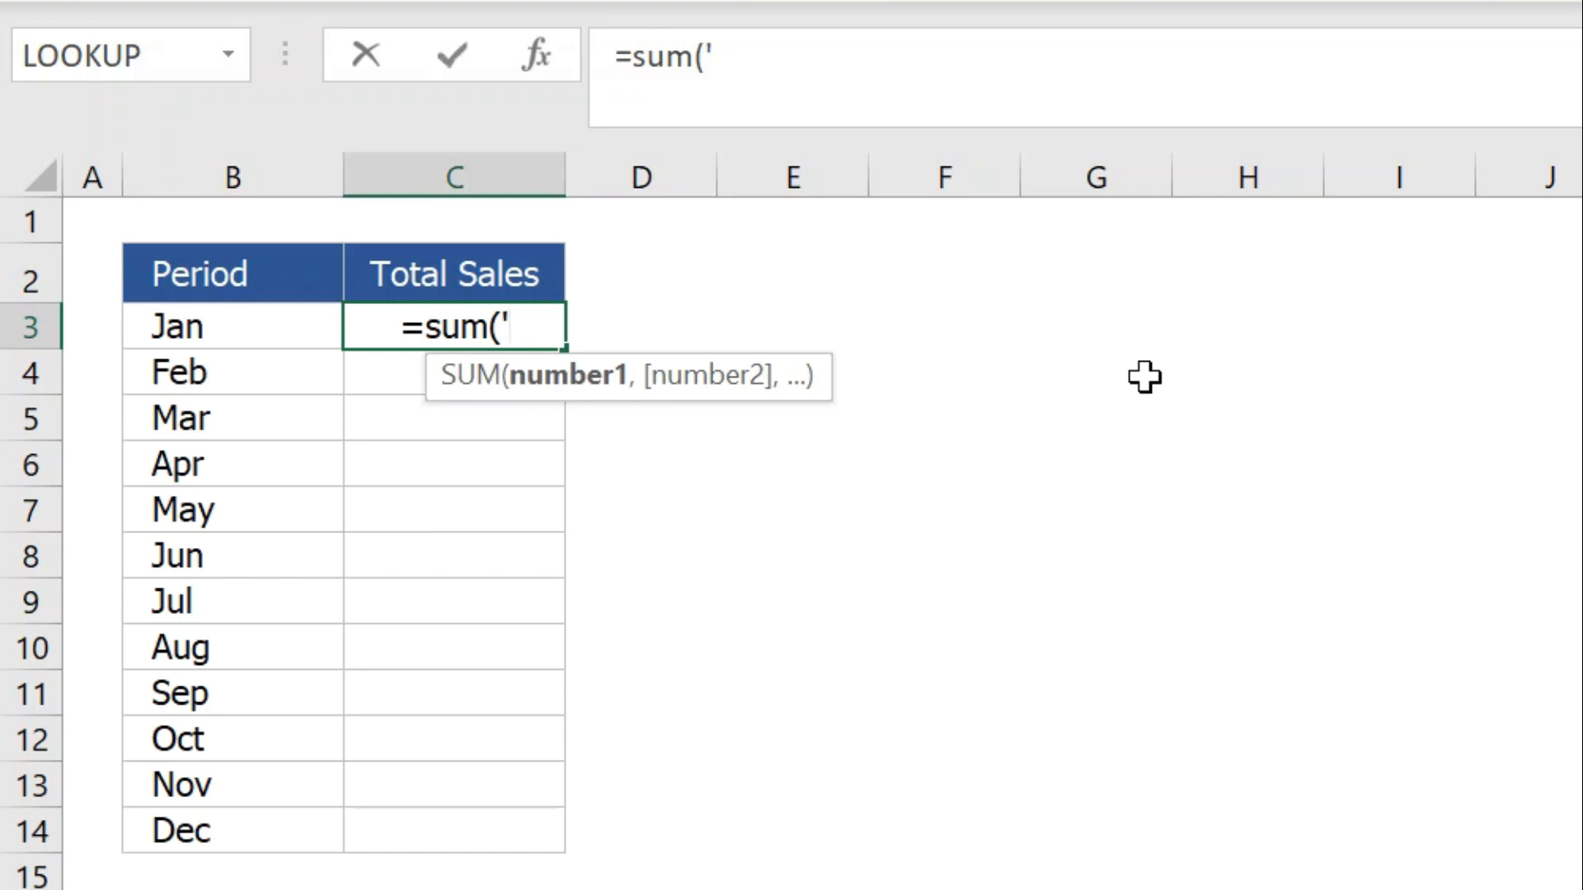
type("*")
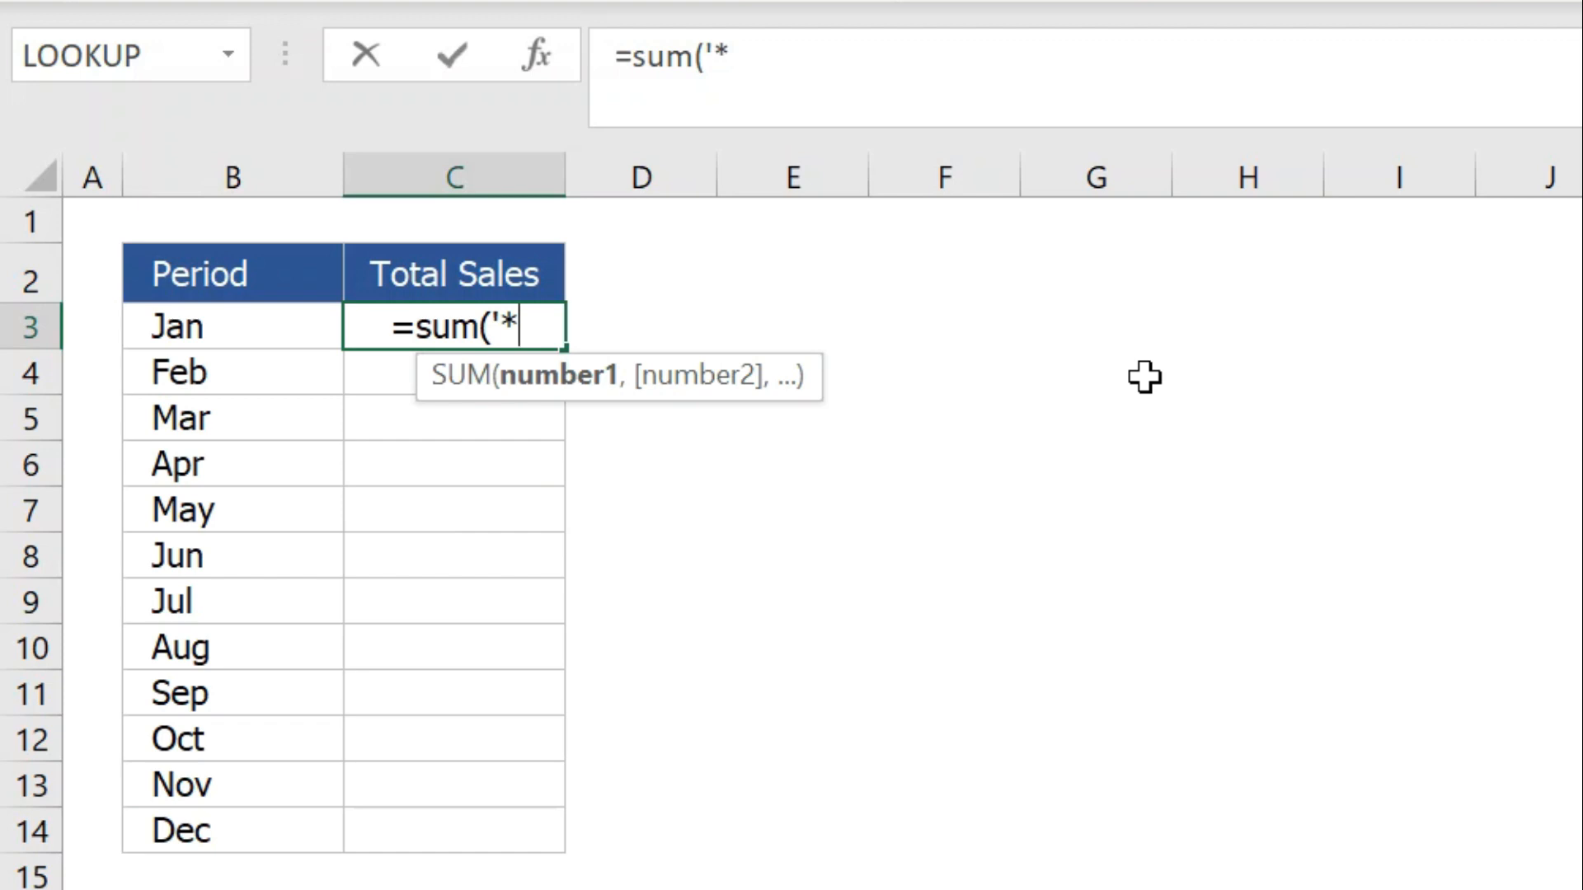
type("laptop")
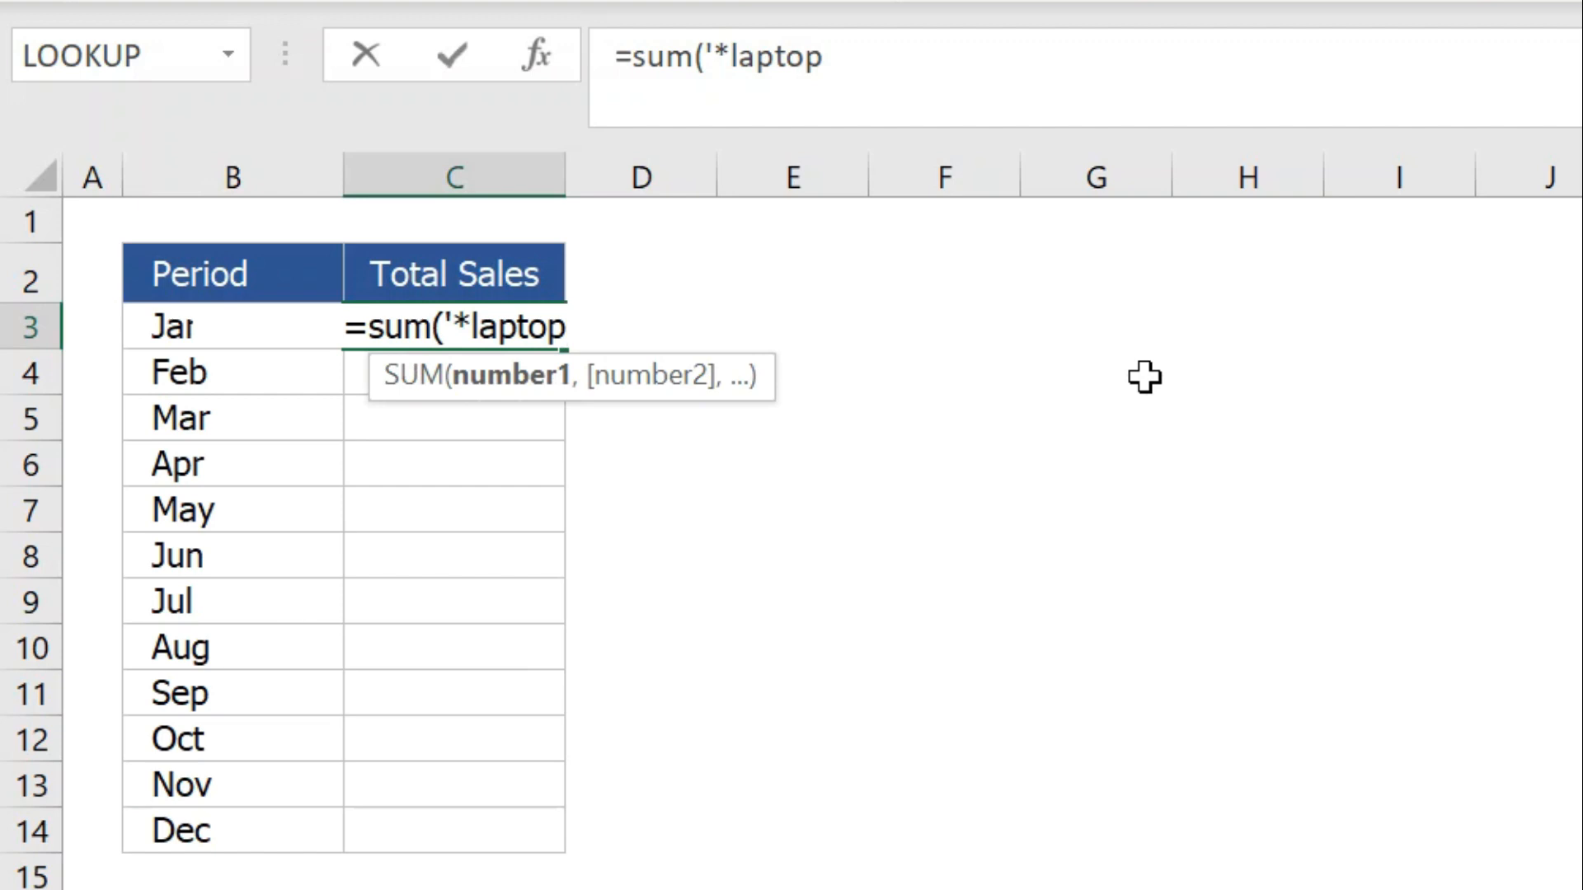
type("*")
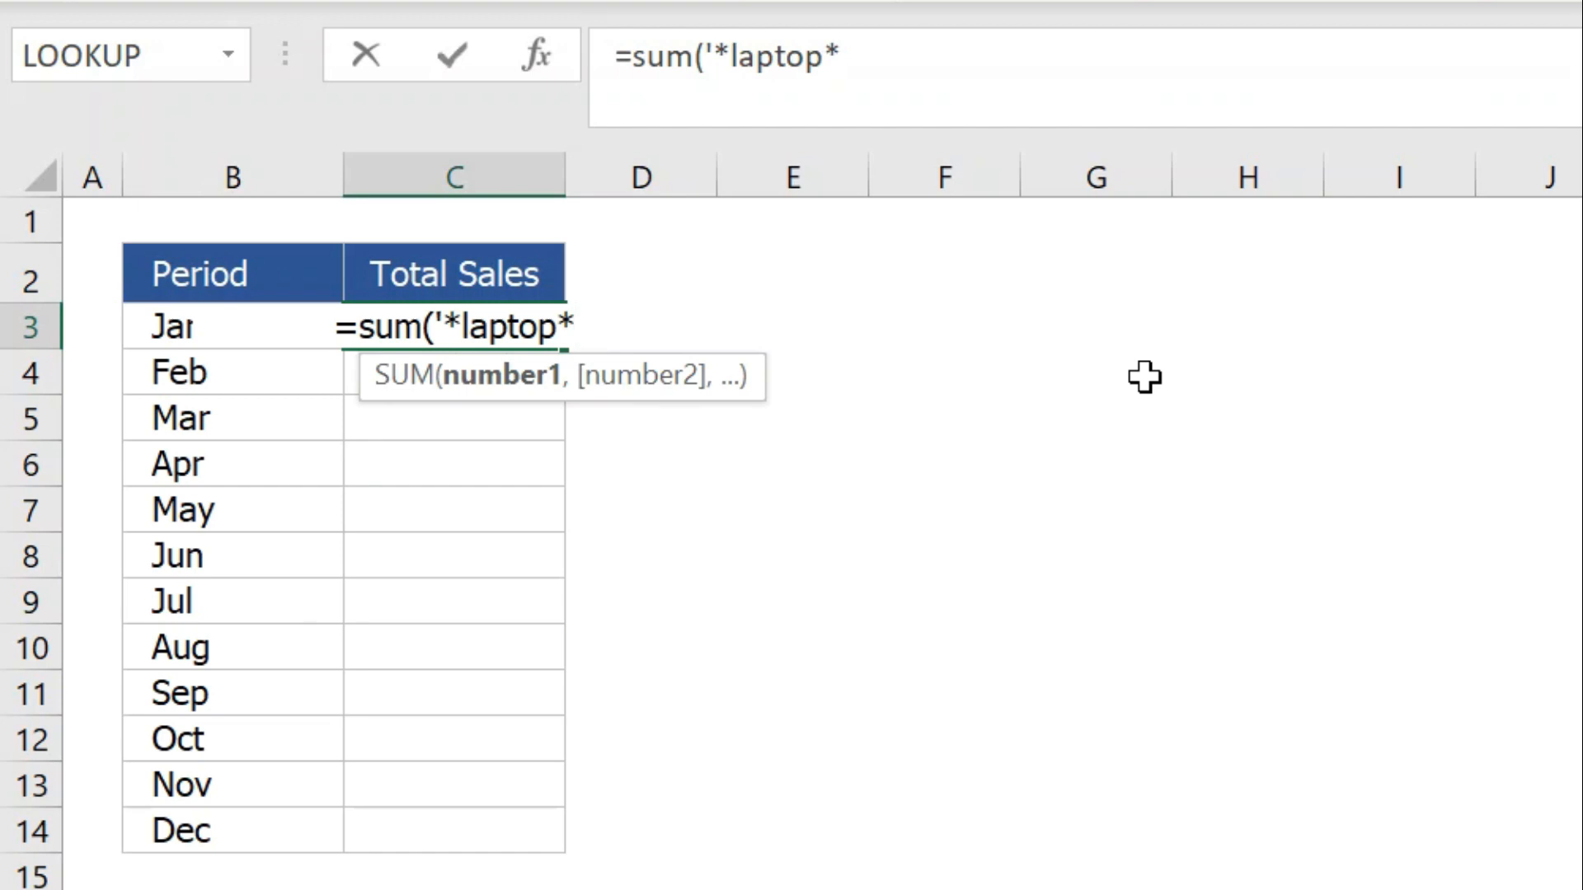
type("'")
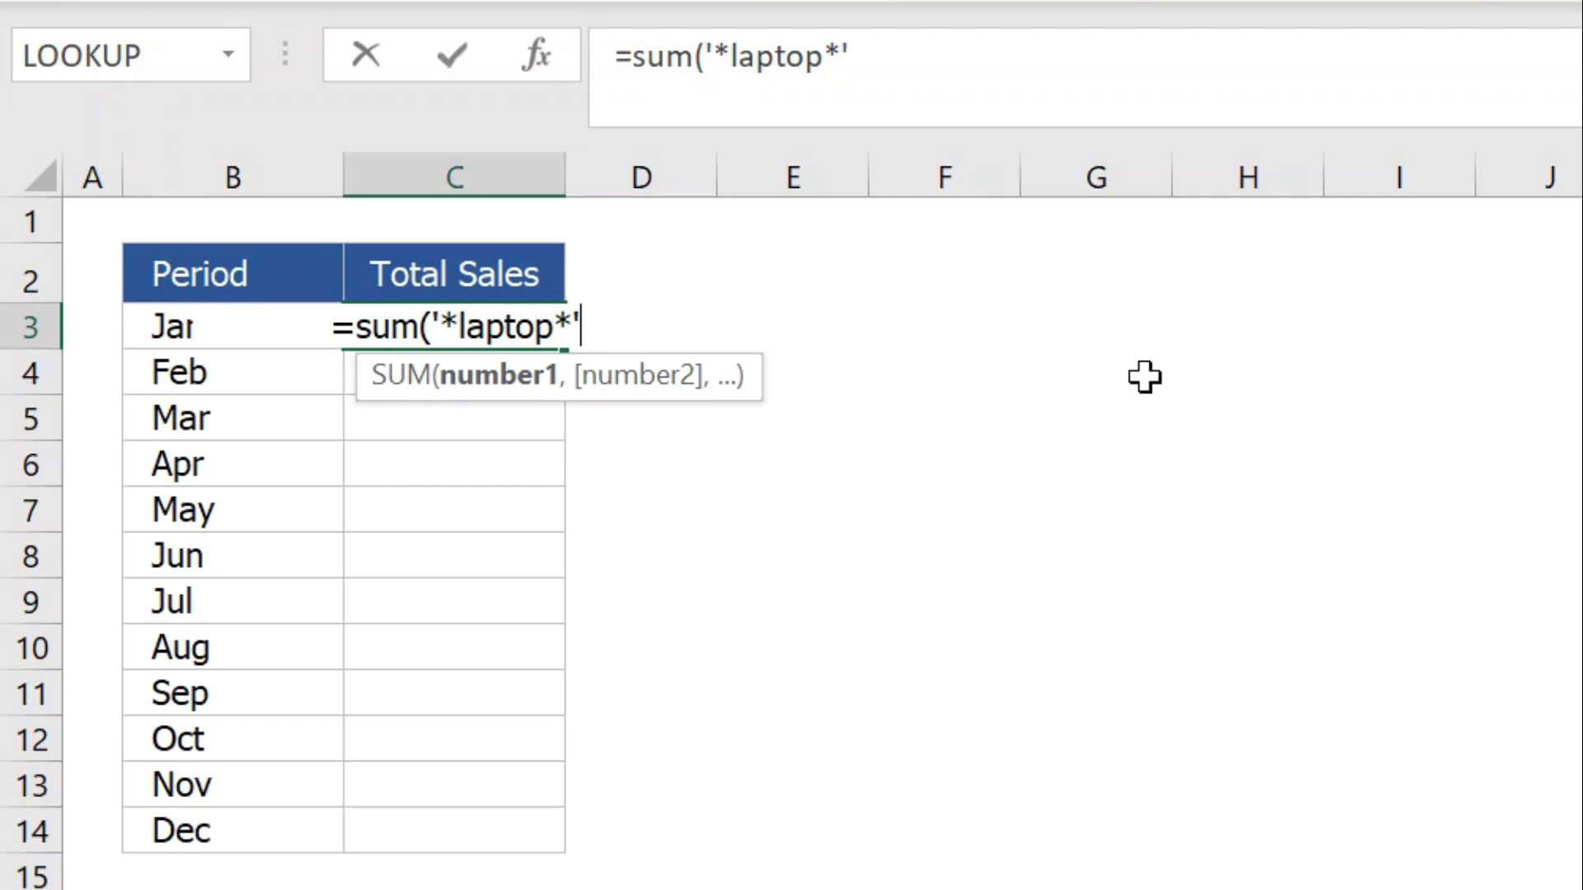
type("!")
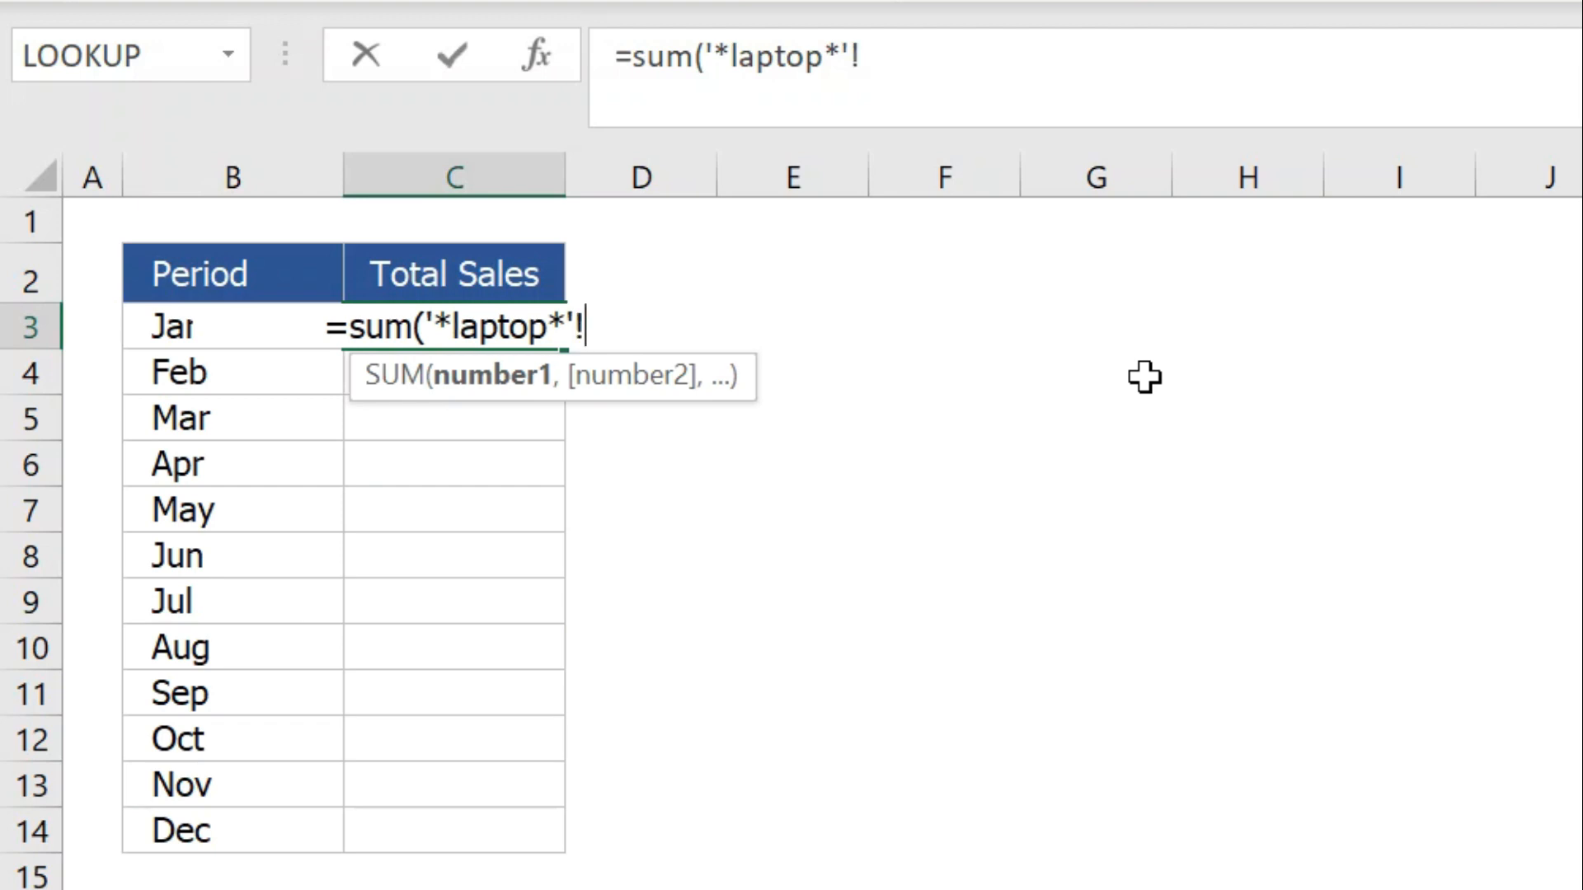
type("C3")
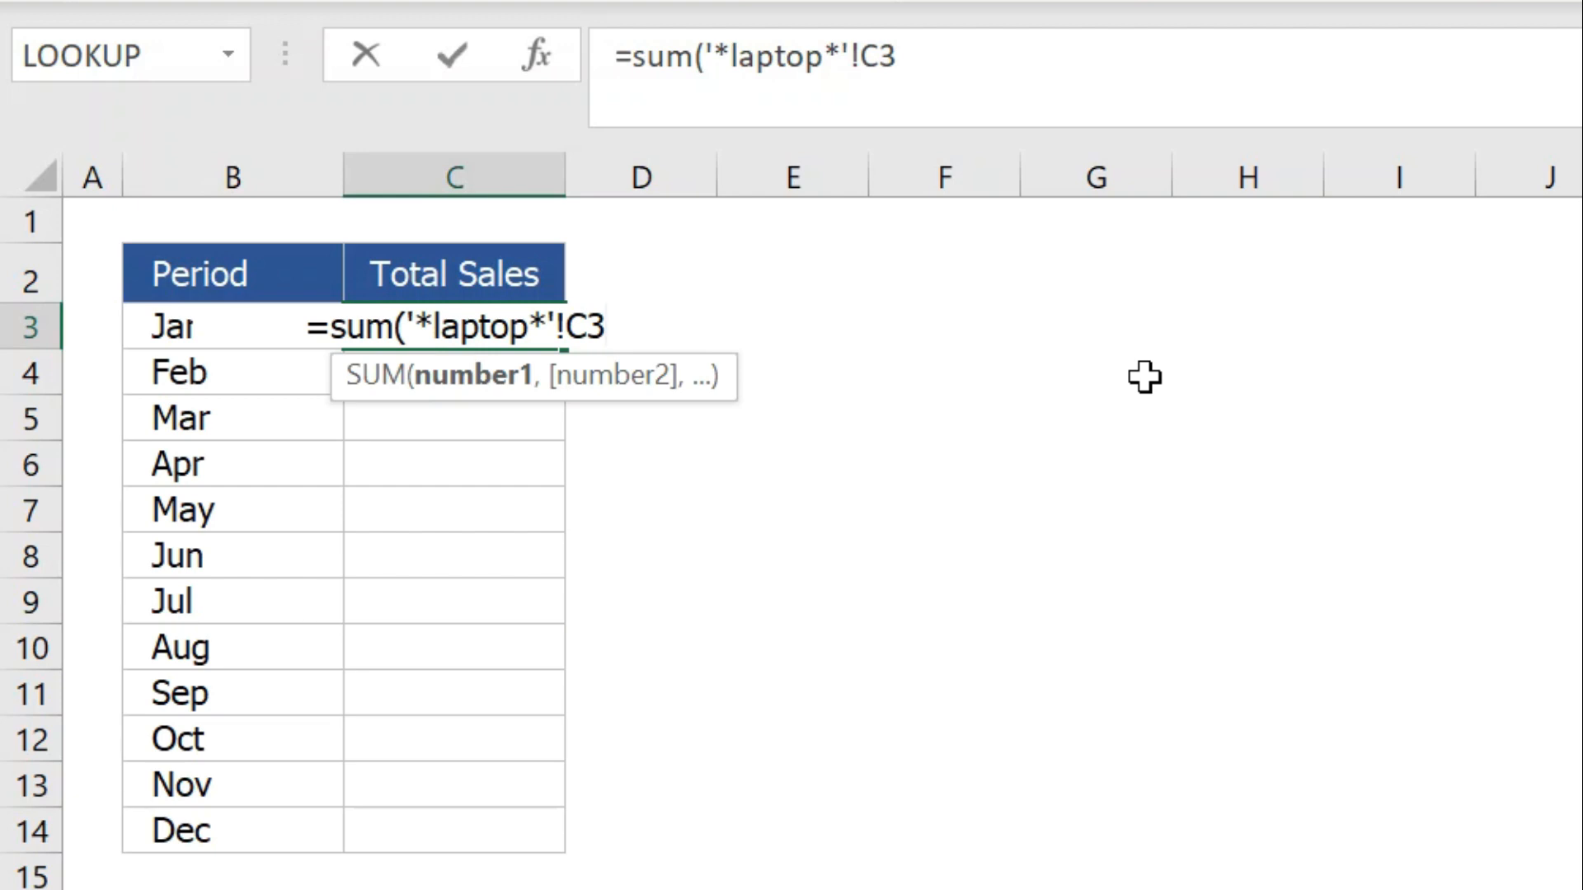
type(")")
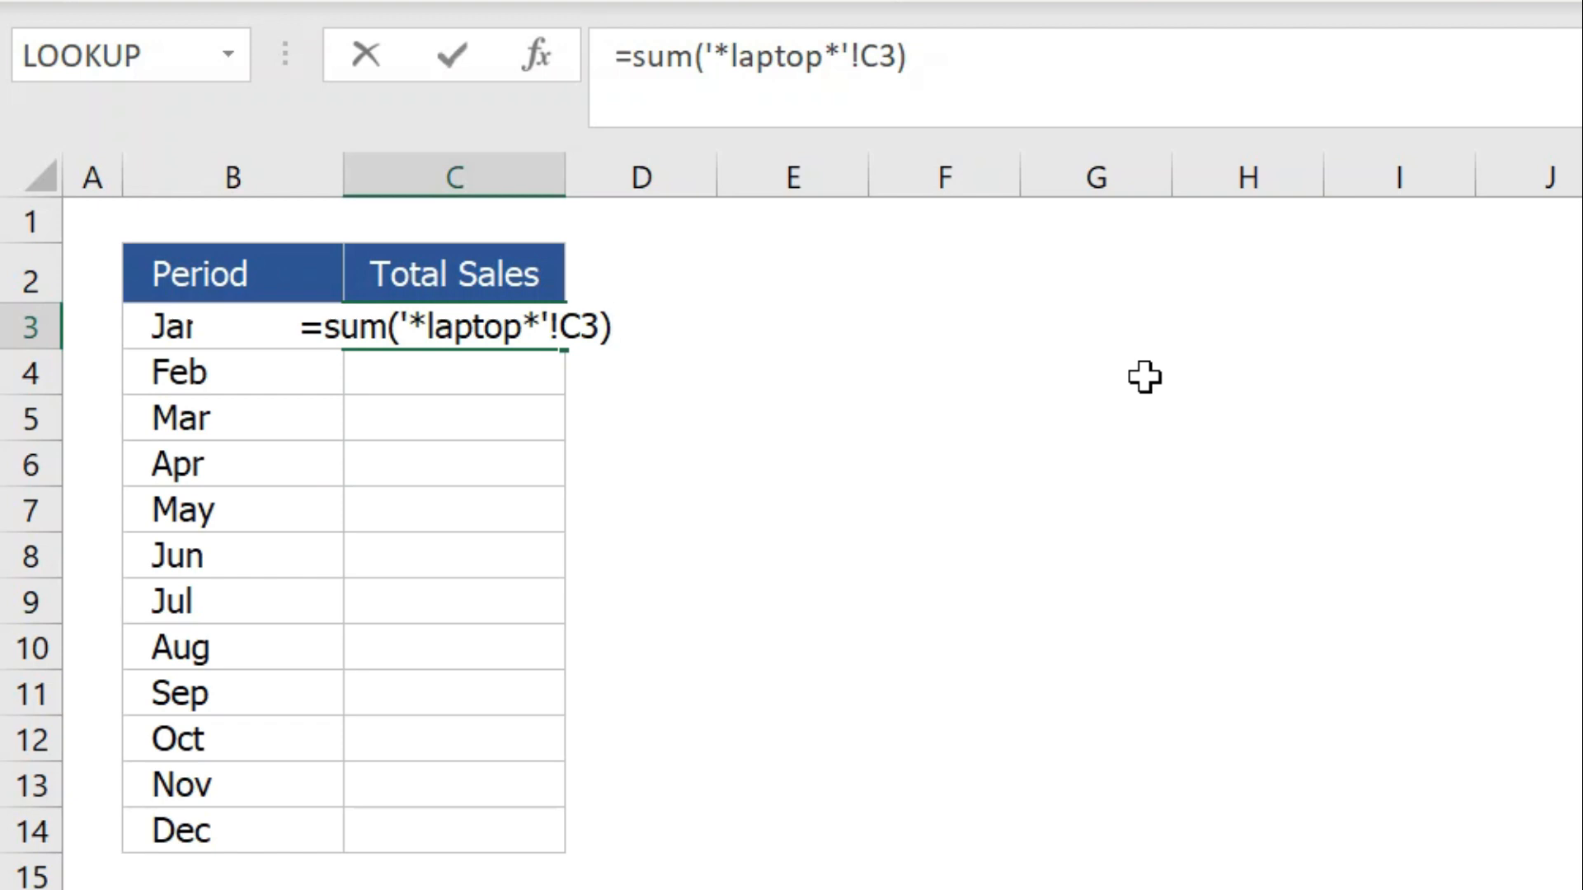
key("Return")
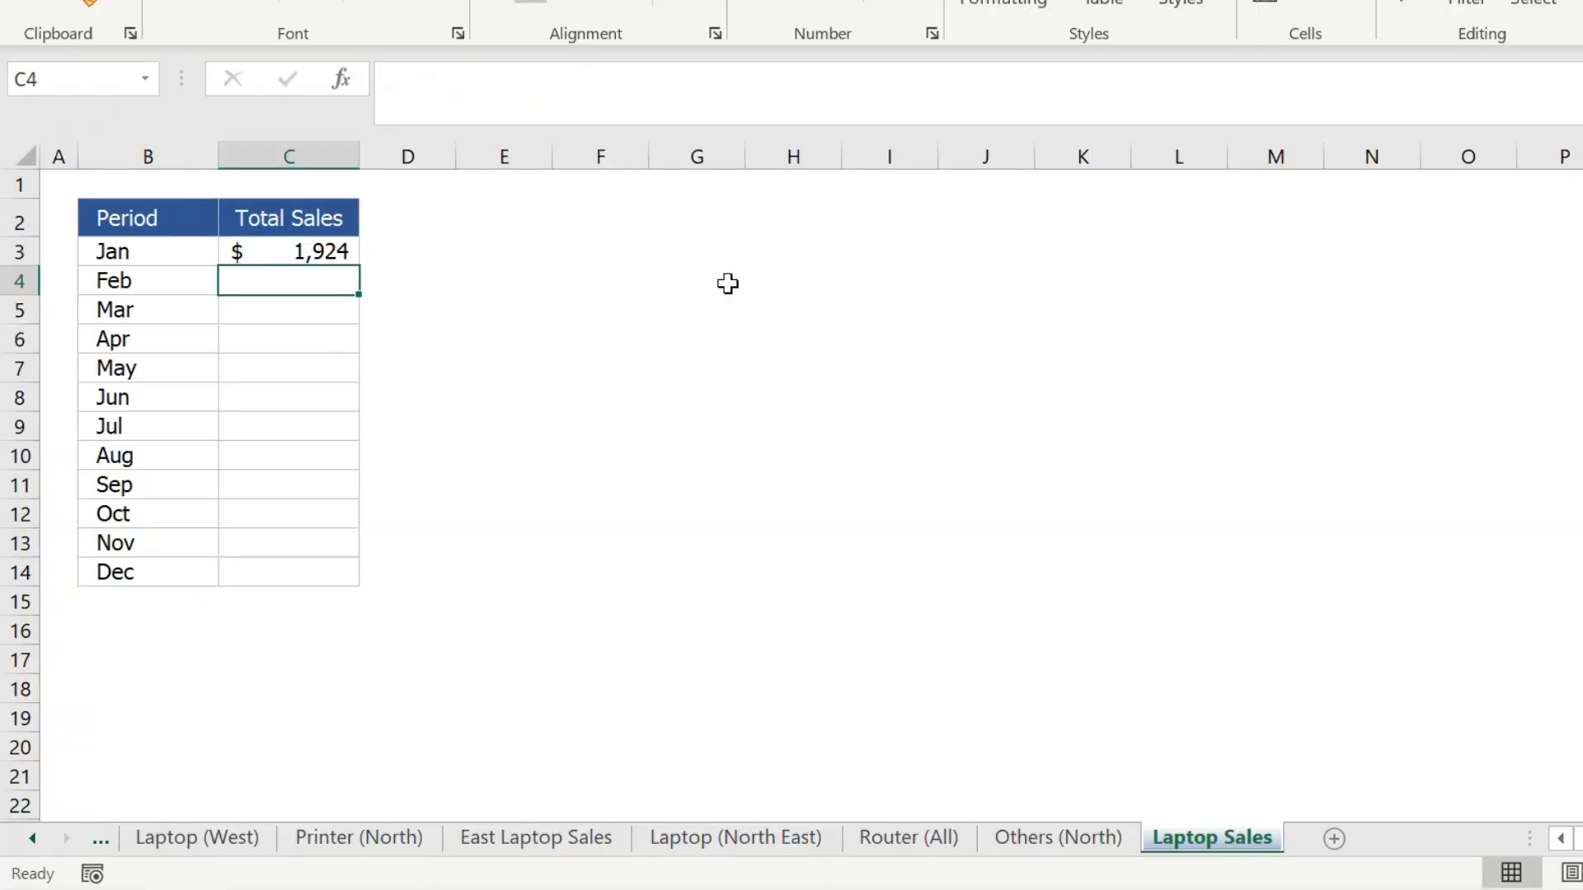
Fill the January total formula in C3 down through December in C14, and reselect C3.
key("Up")
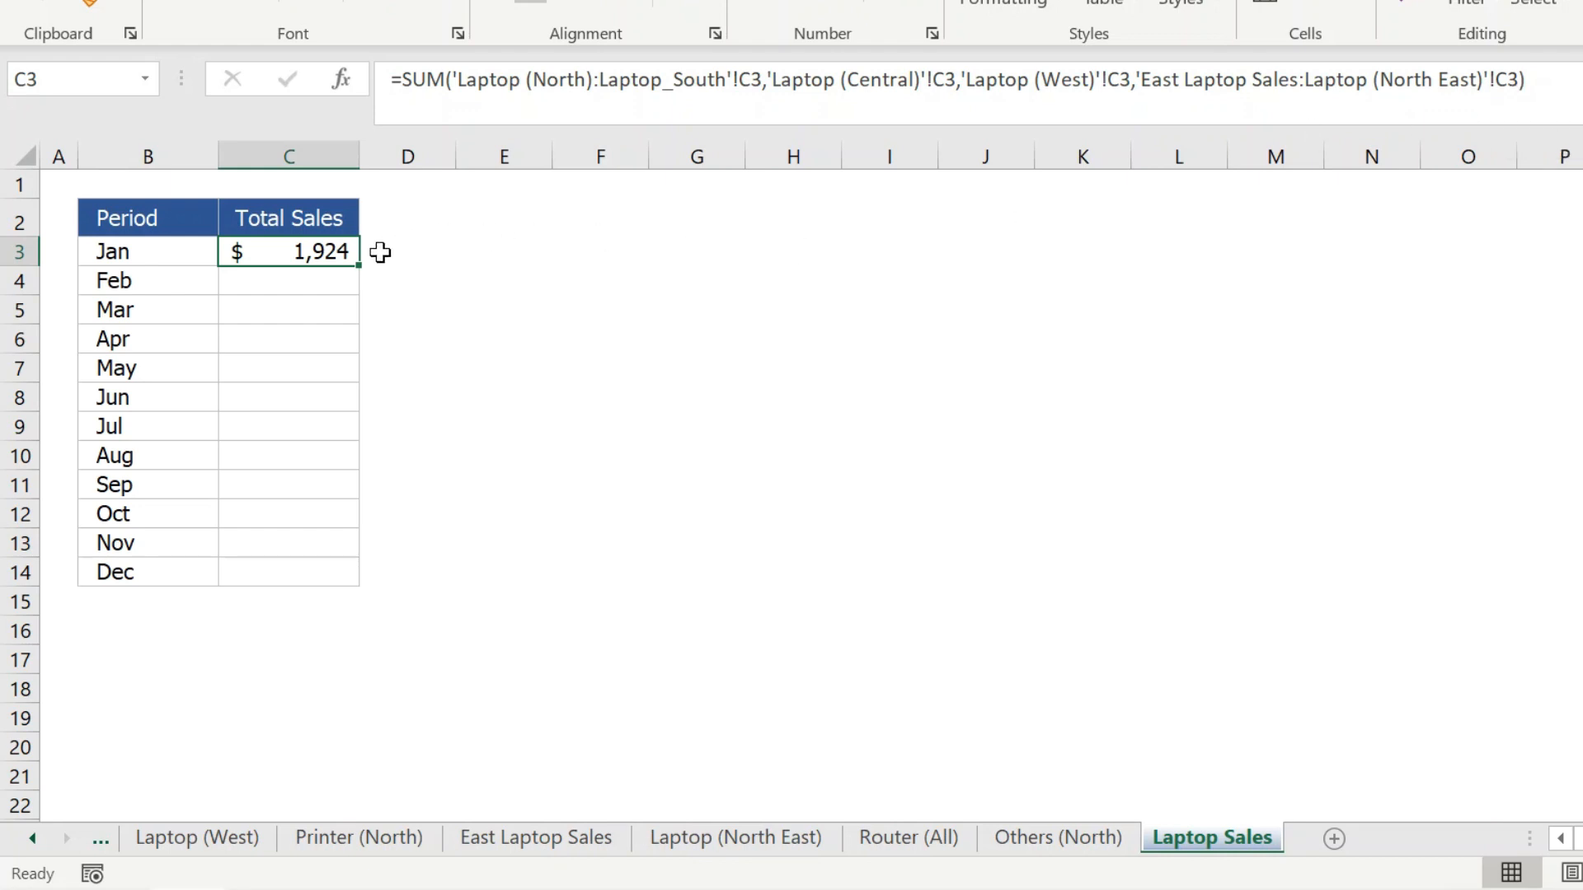
double_click(360, 266)
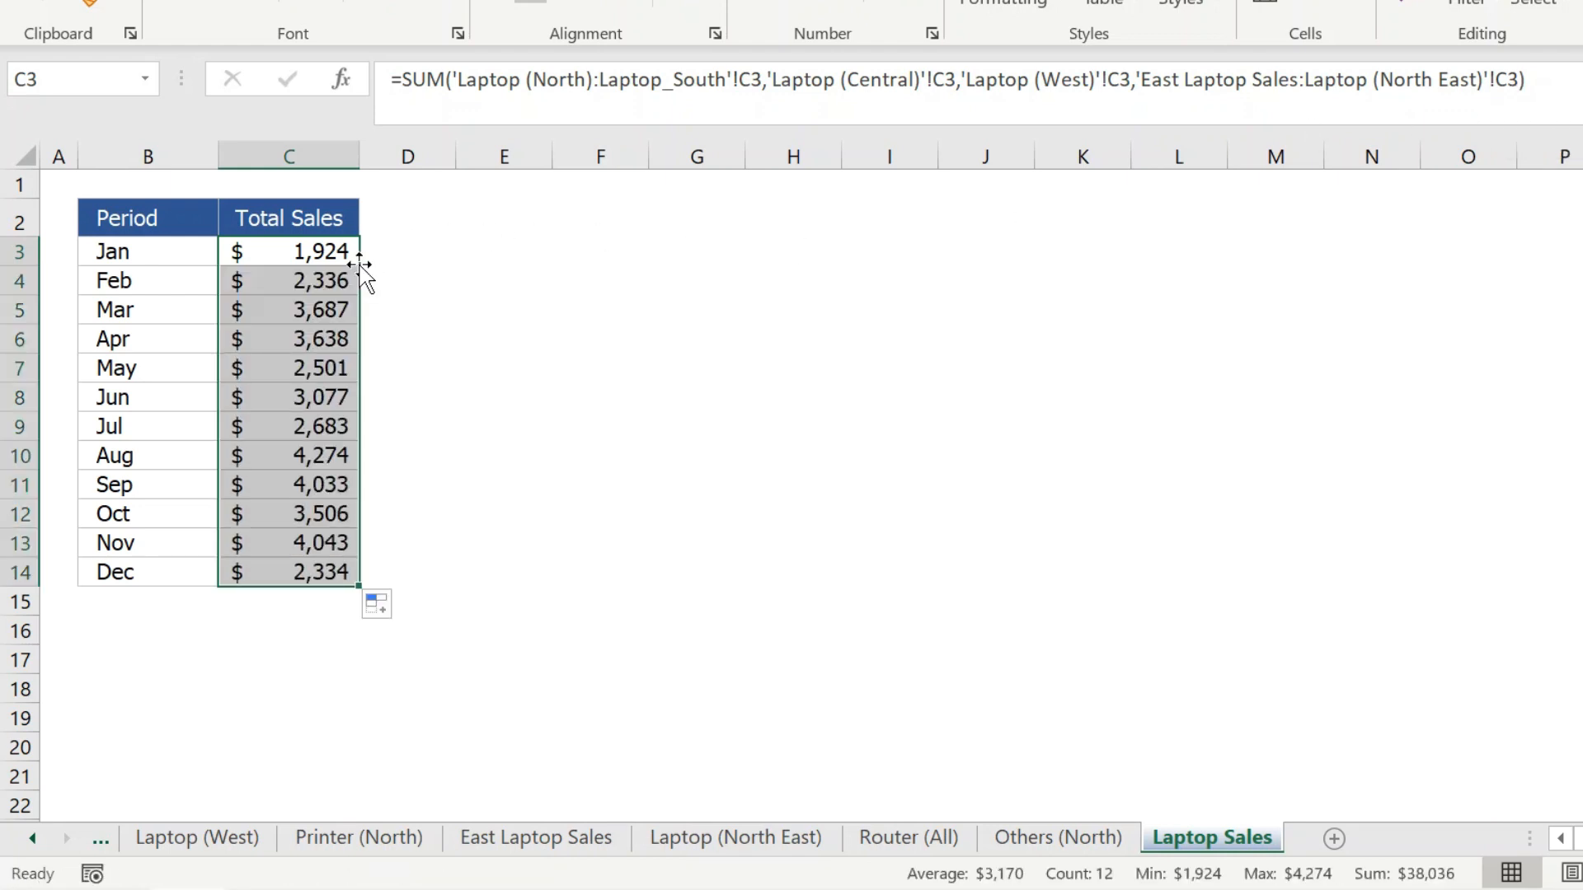
left_click(312, 250)
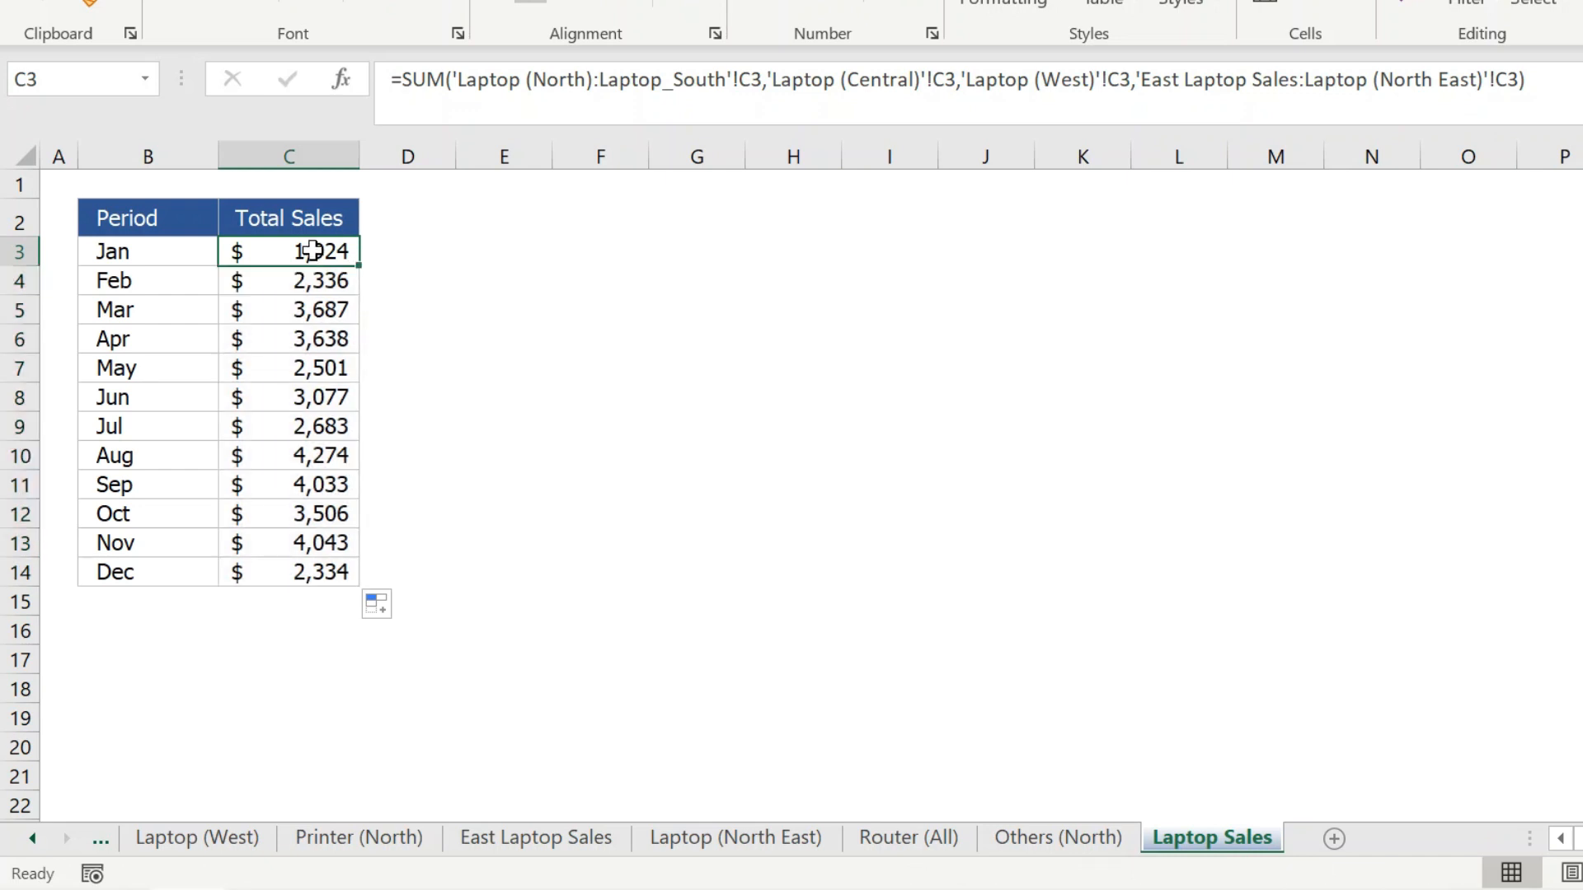